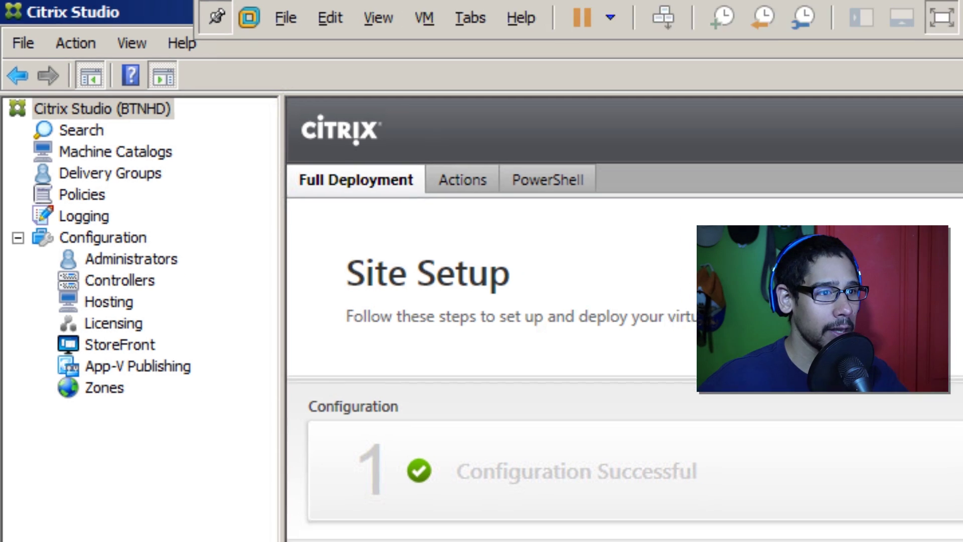
On BJ-XAS-02, check the citrix.btnhd.edu server certificate and review the SSL certificate assigned to the Default Web Site's https binding
click(913, 15)
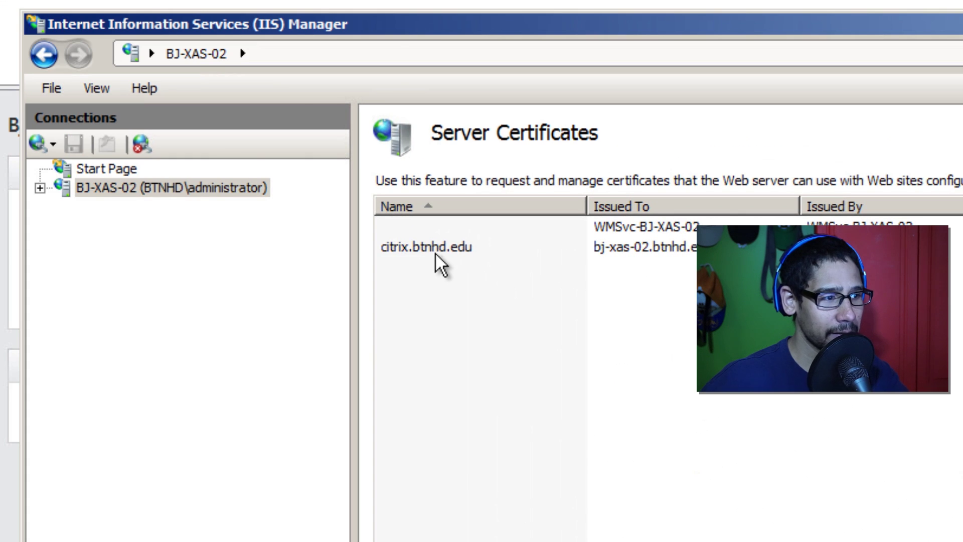
click(435, 252)
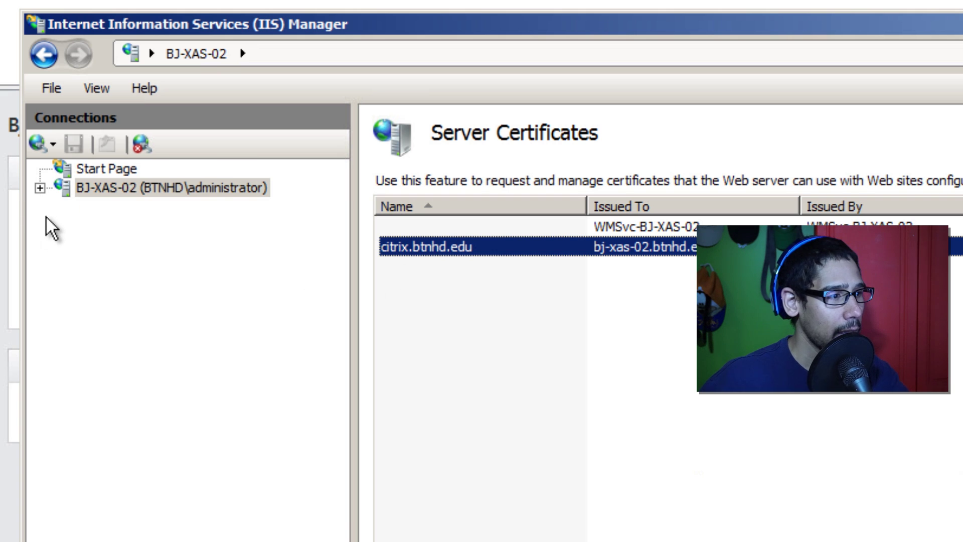
click(40, 188)
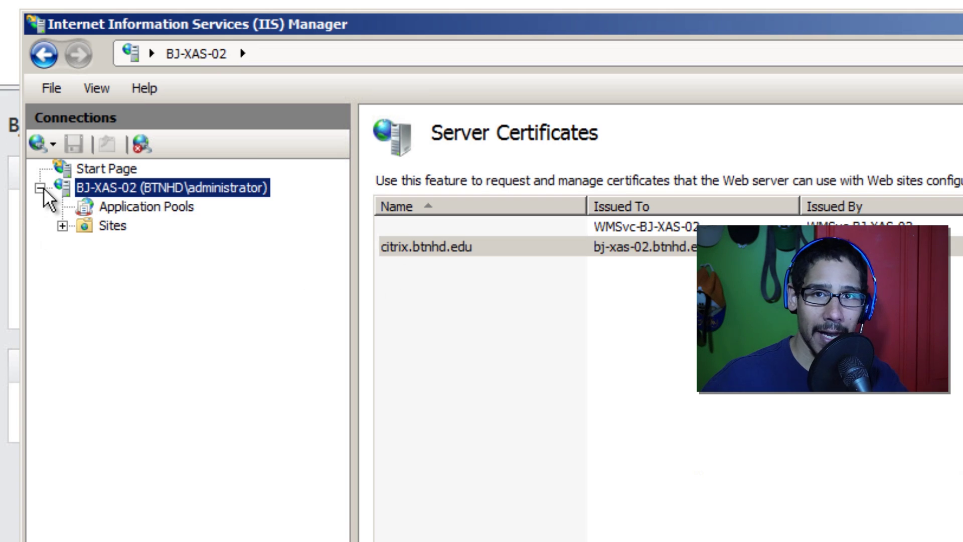
click(63, 226)
click(164, 244)
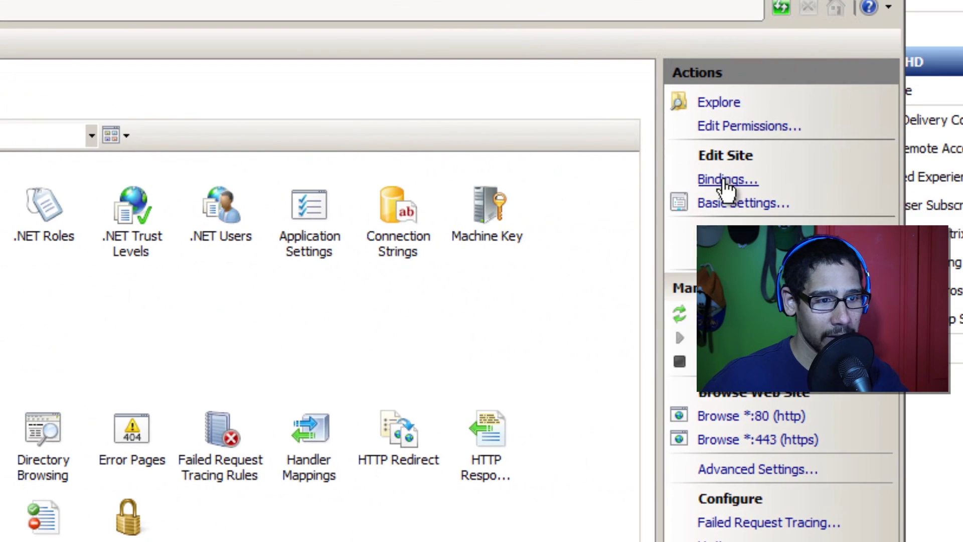
click(725, 181)
click(216, 243)
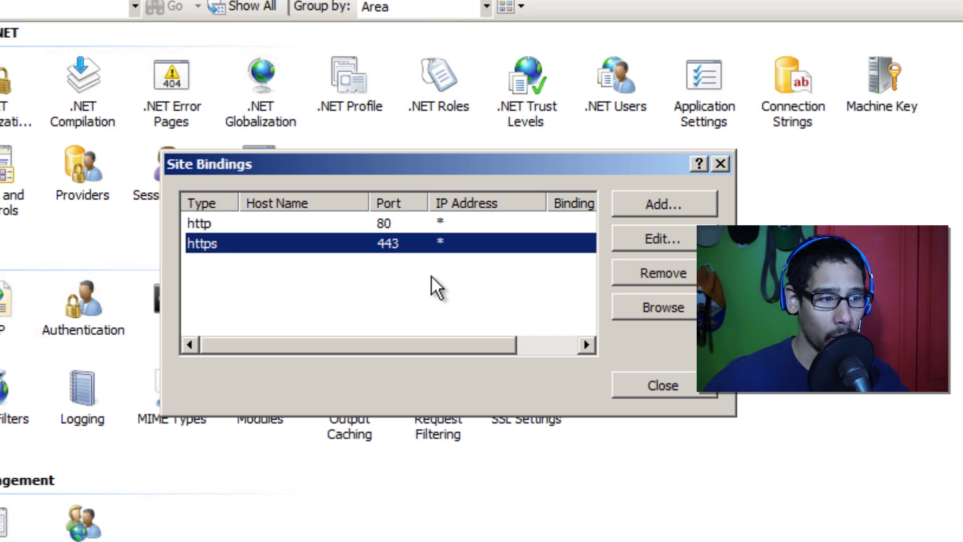
click(667, 240)
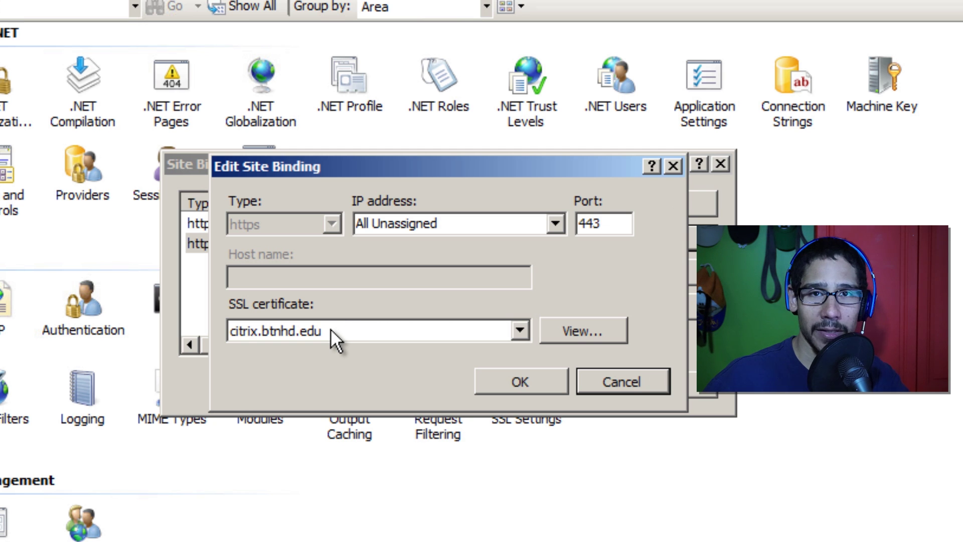
click(628, 379)
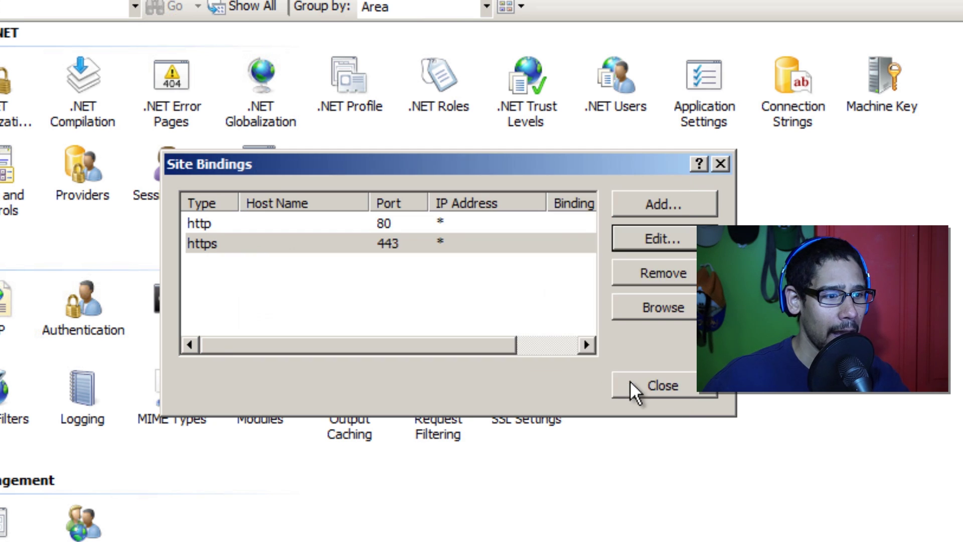
click(631, 383)
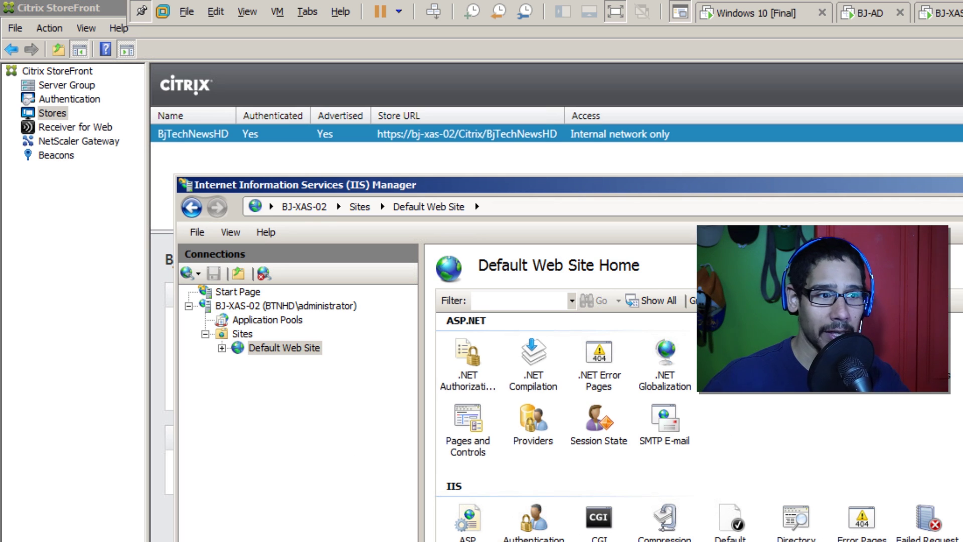
Switch to BJ-XAS-03 and check its installed programs for Citrix Receiver
key(alt+Tab)
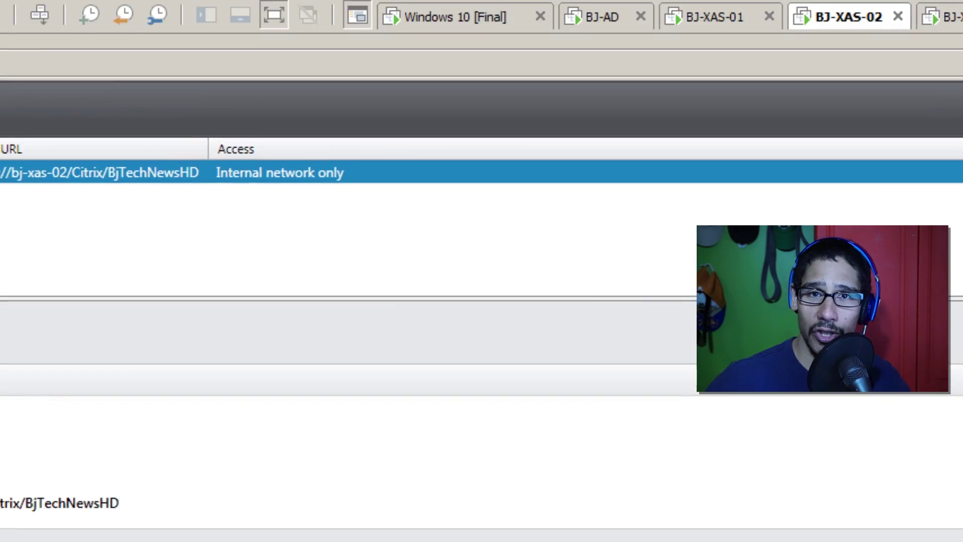
key(ctrl+Tab)
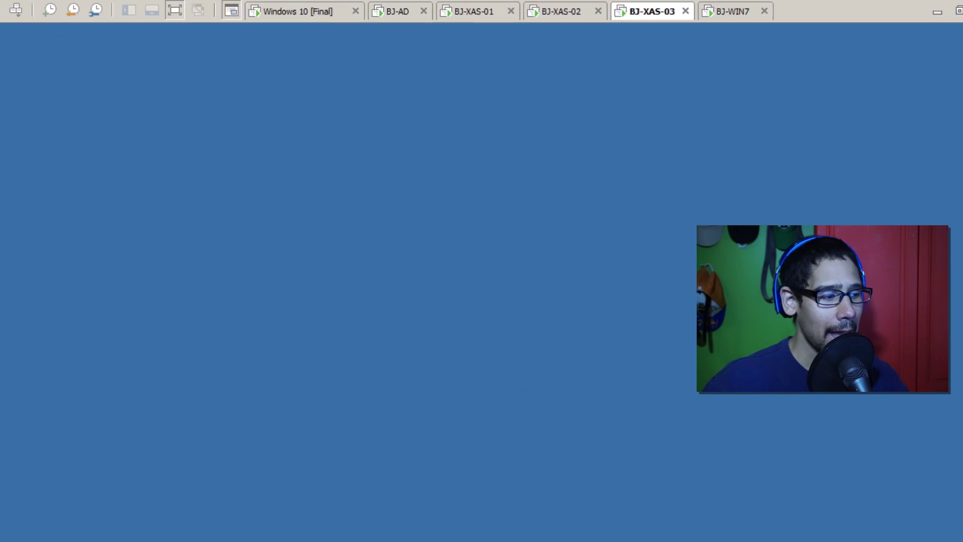
key(super)
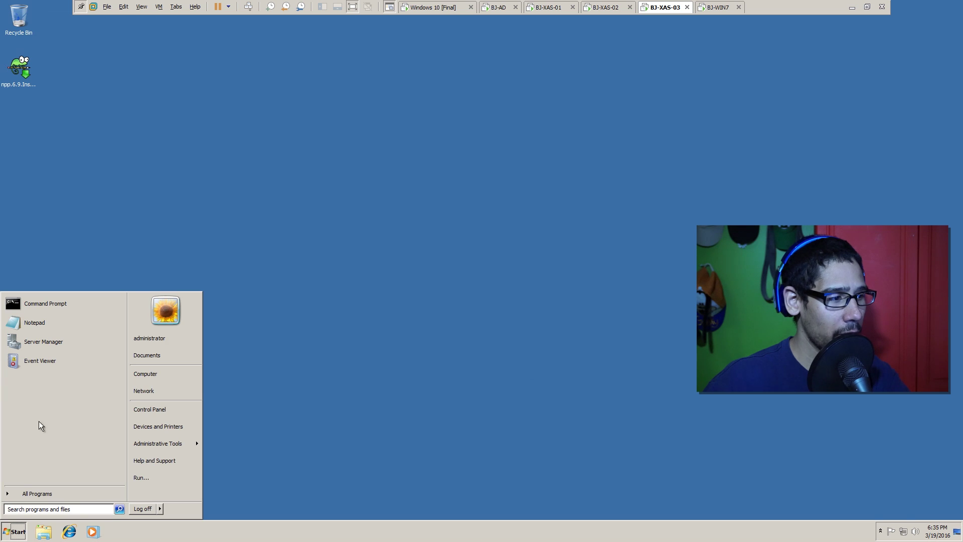
click(40, 493)
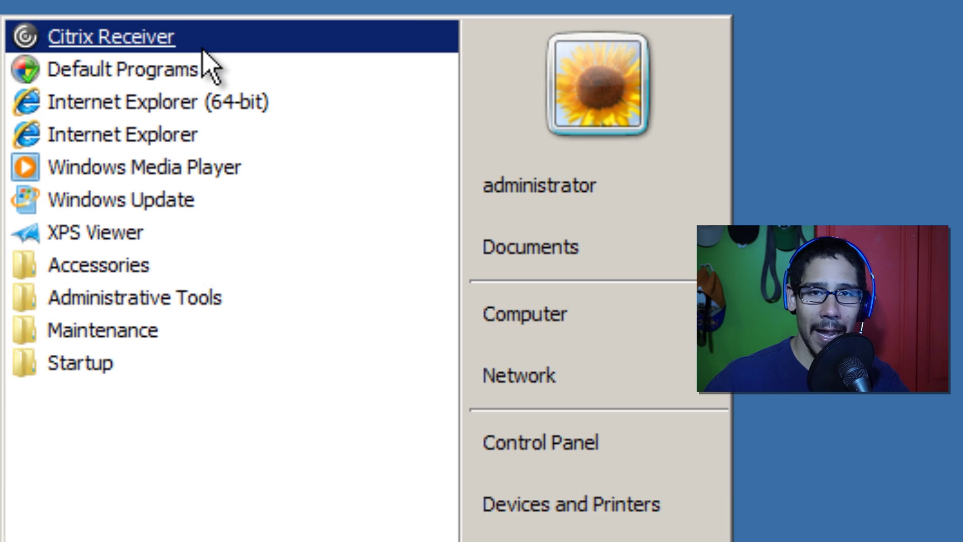
click(202, 49)
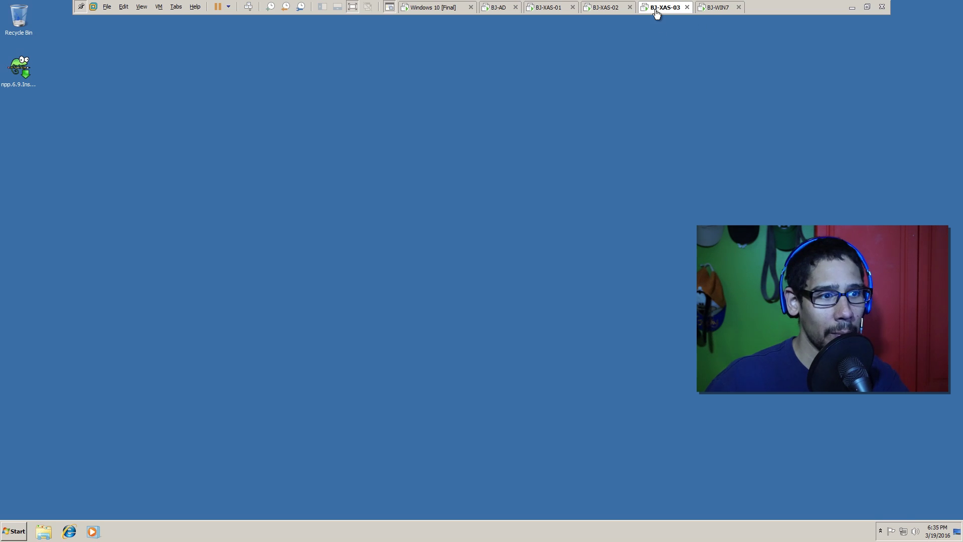
View the desktop of the BJ-WIN7 virtual machine and return to BJ-XAS-03
click(713, 11)
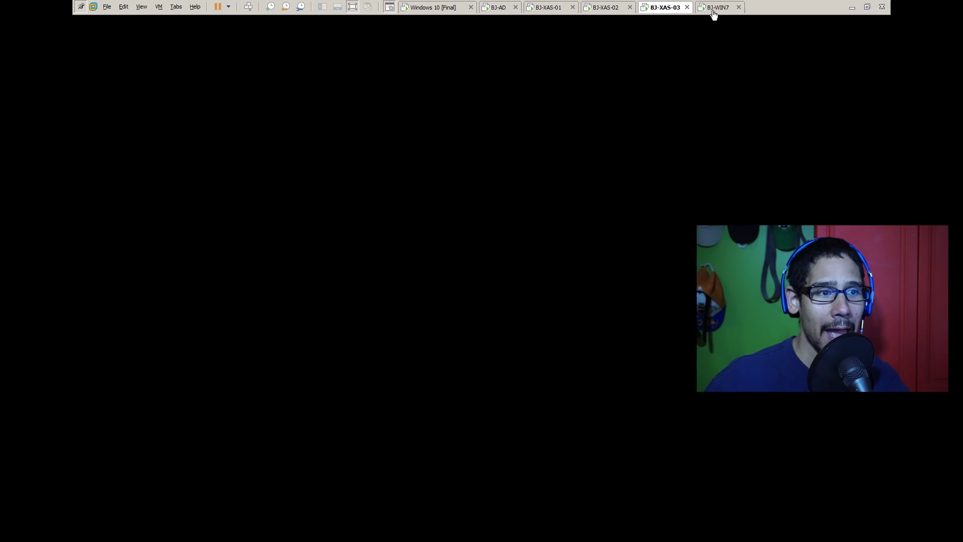
click(713, 11)
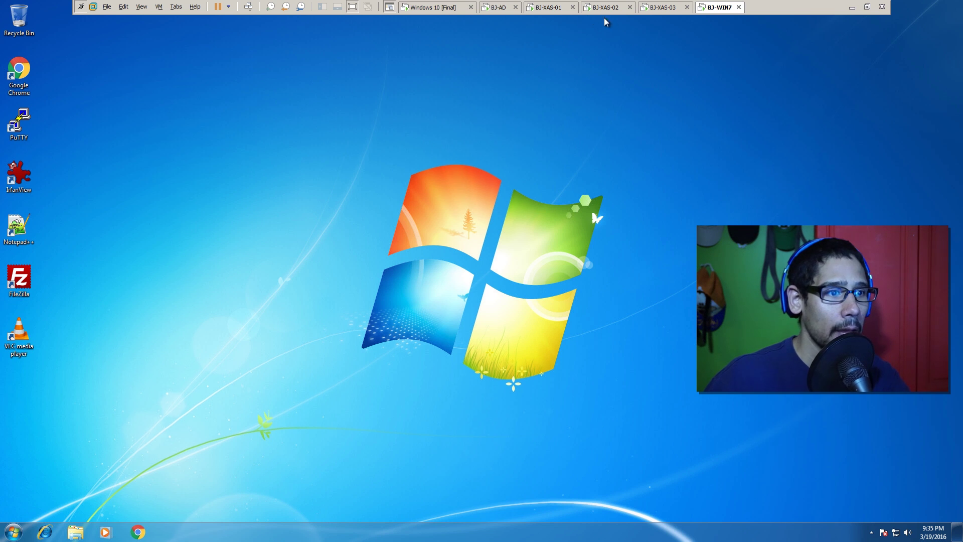
click(661, 9)
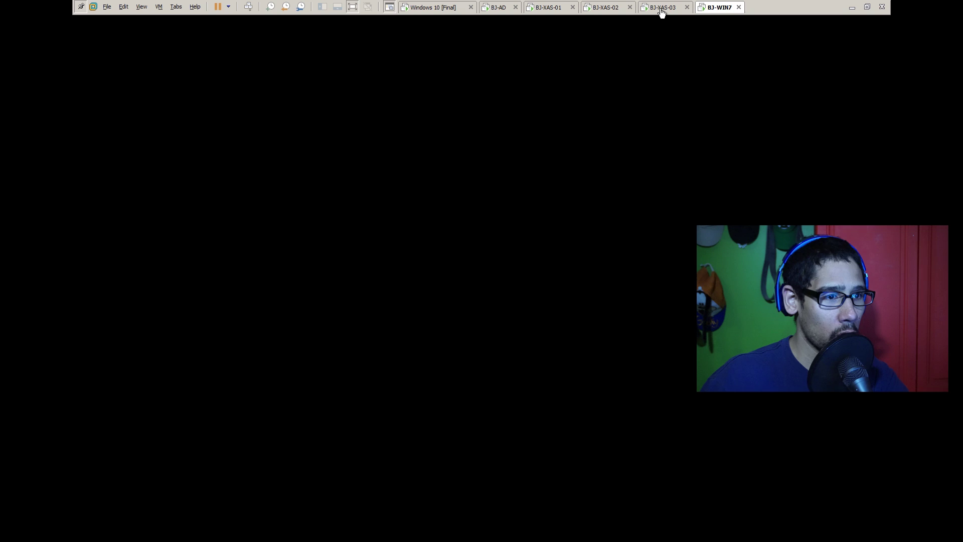
click(661, 9)
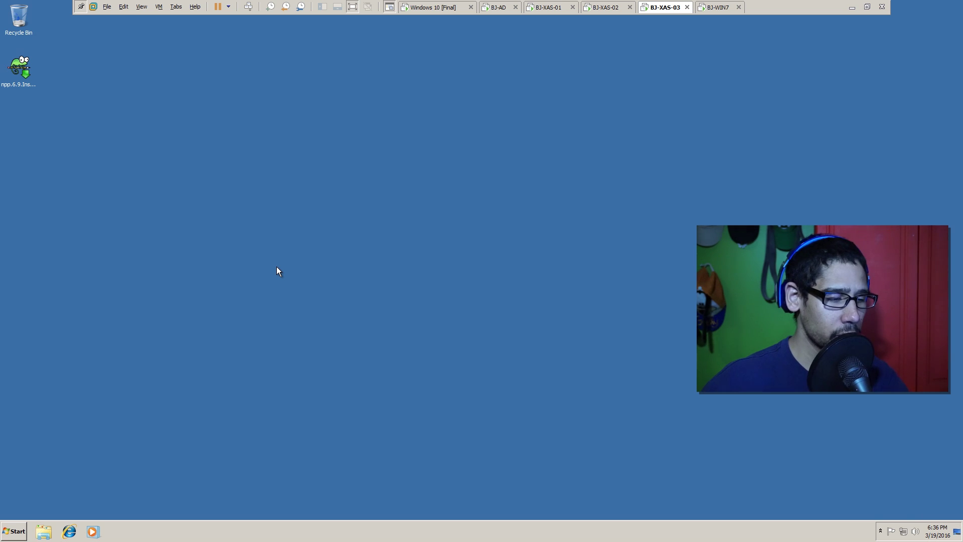
In Citrix Studio on BJ-XAS-01, start a Server OS machine catalog using non-power-managed machines deployed through another service or technology
click(552, 8)
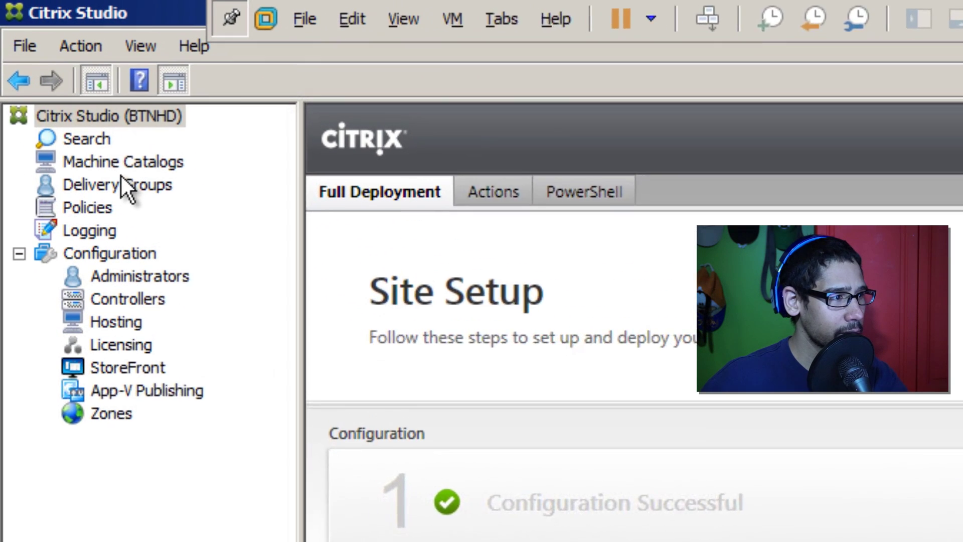
click(65, 103)
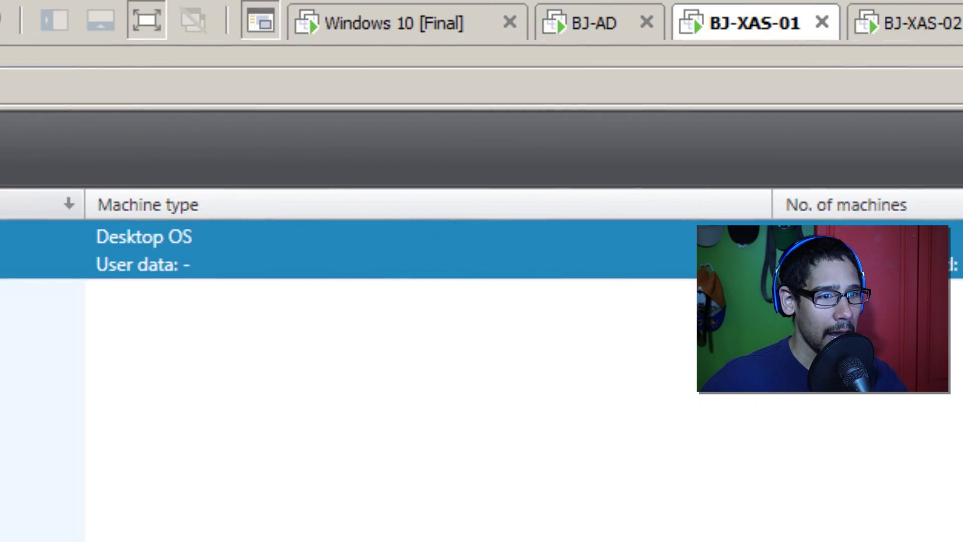
click(536, 204)
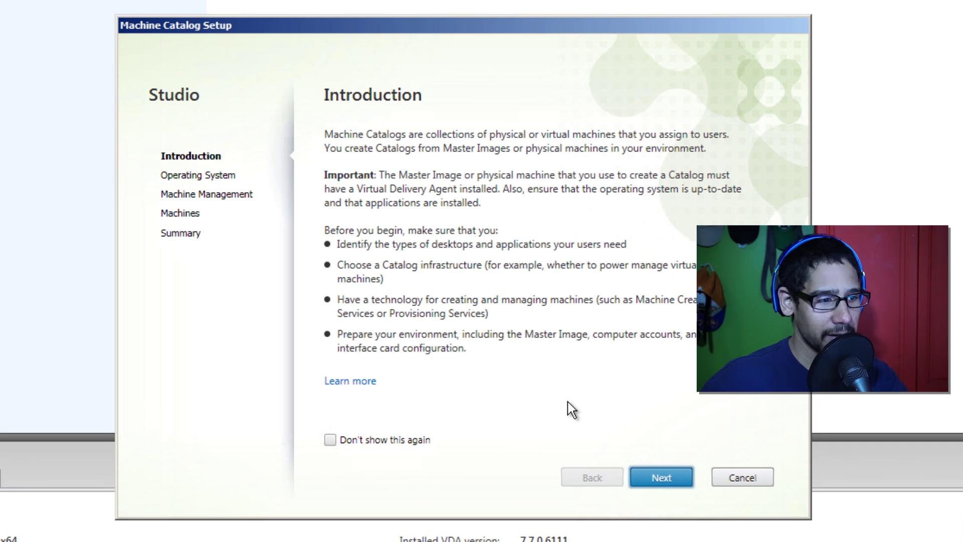
click(667, 484)
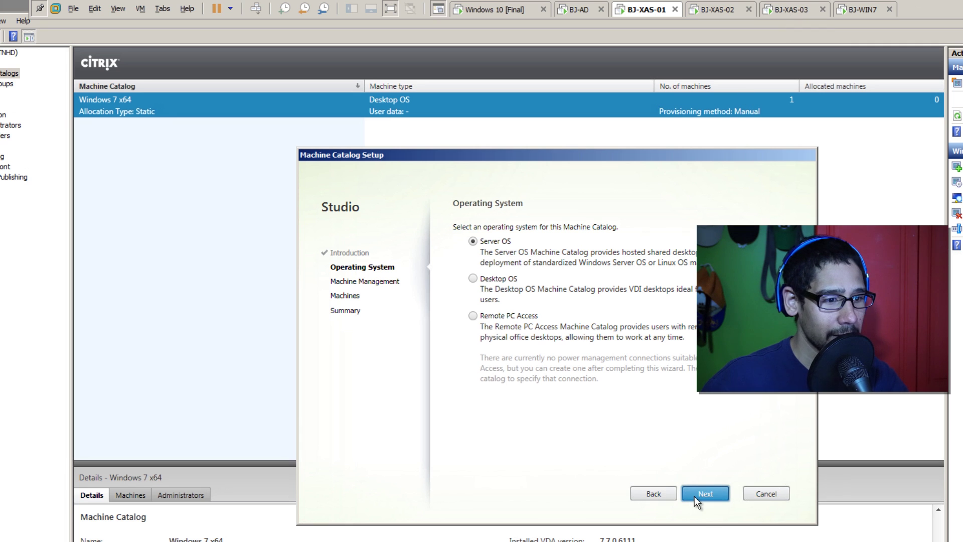
click(694, 495)
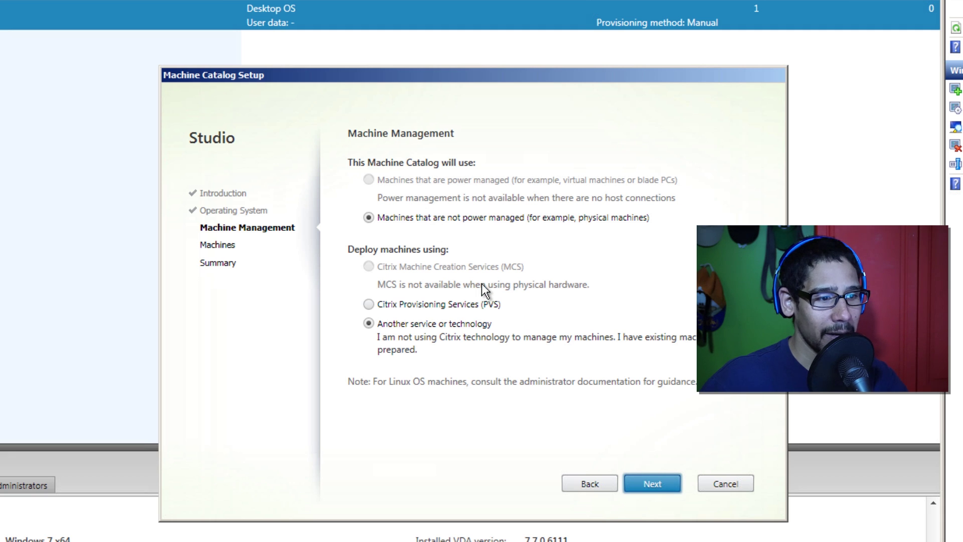
click(649, 487)
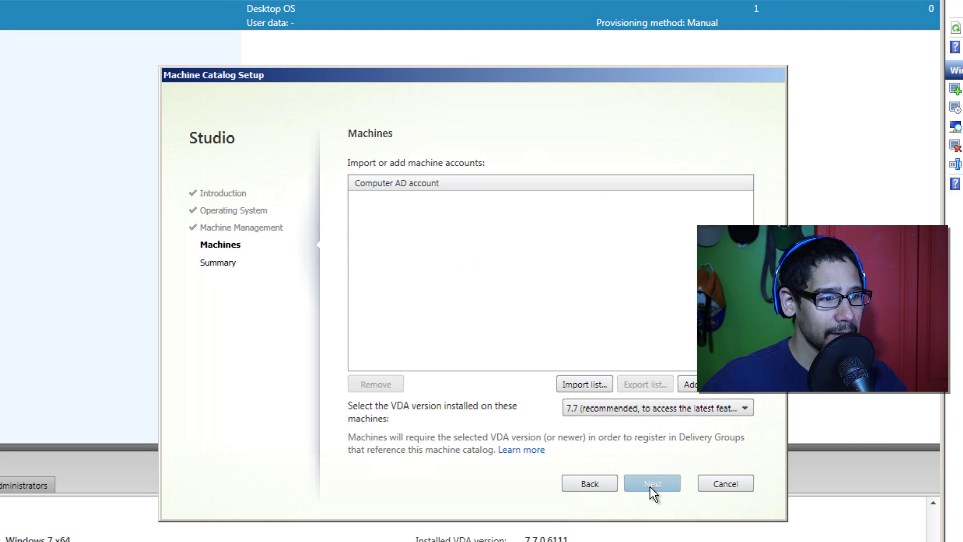
Add the computer account BJ-XAS-03 to the machine catalog, keeping VDA version 7.7, and proceed to the summary
click(690, 384)
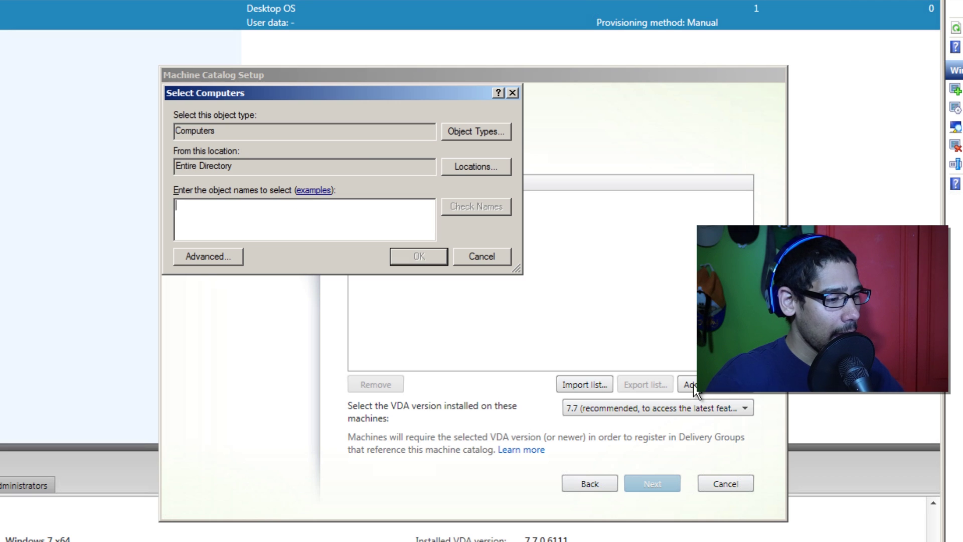
text(b)
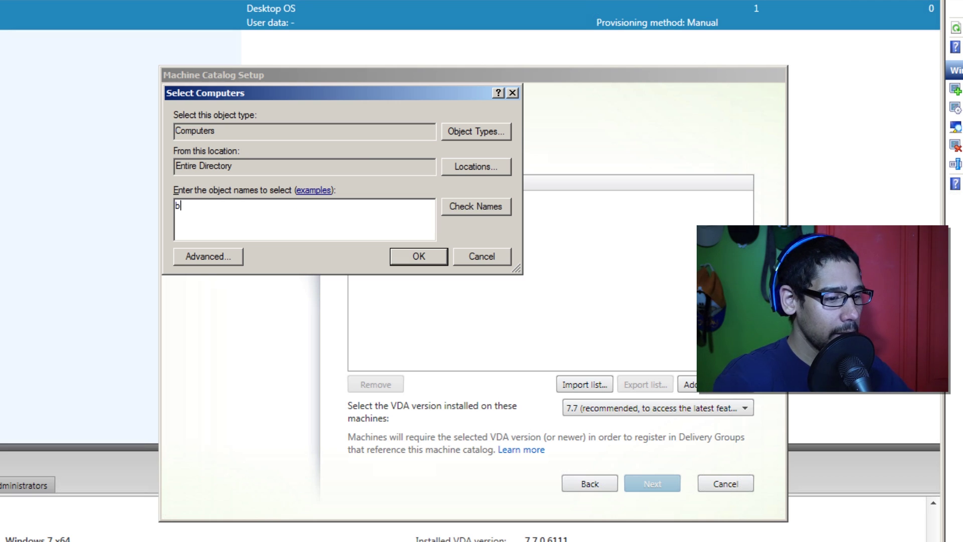
text(j-xas-)
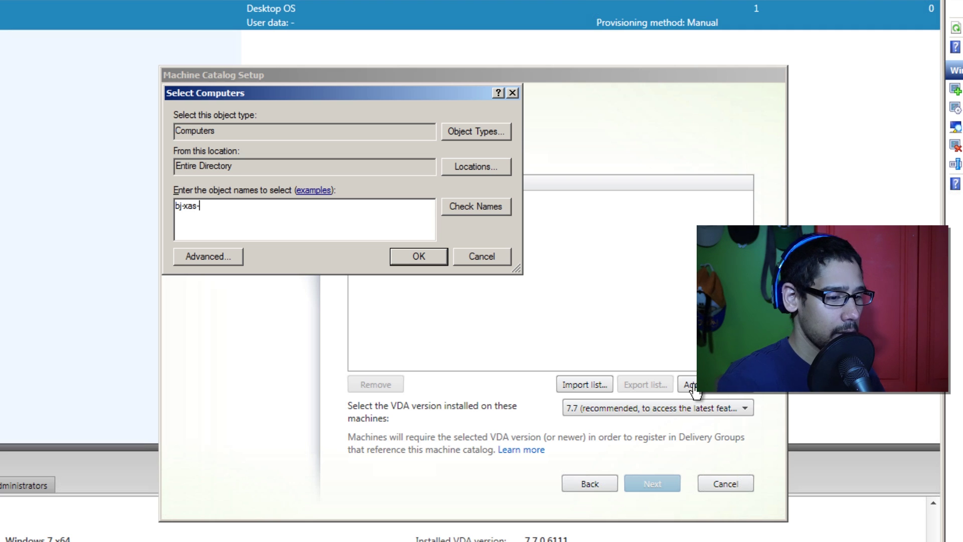
text(03)
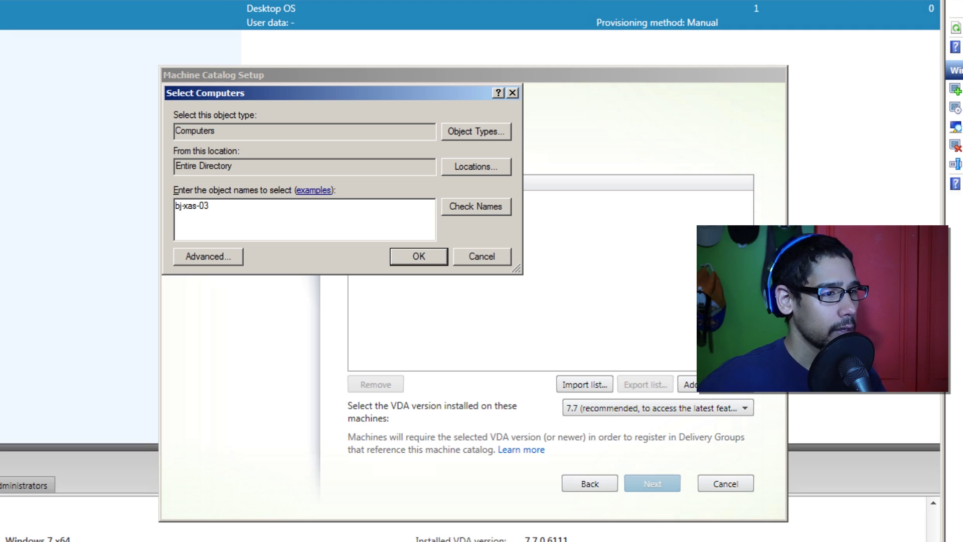
click(473, 206)
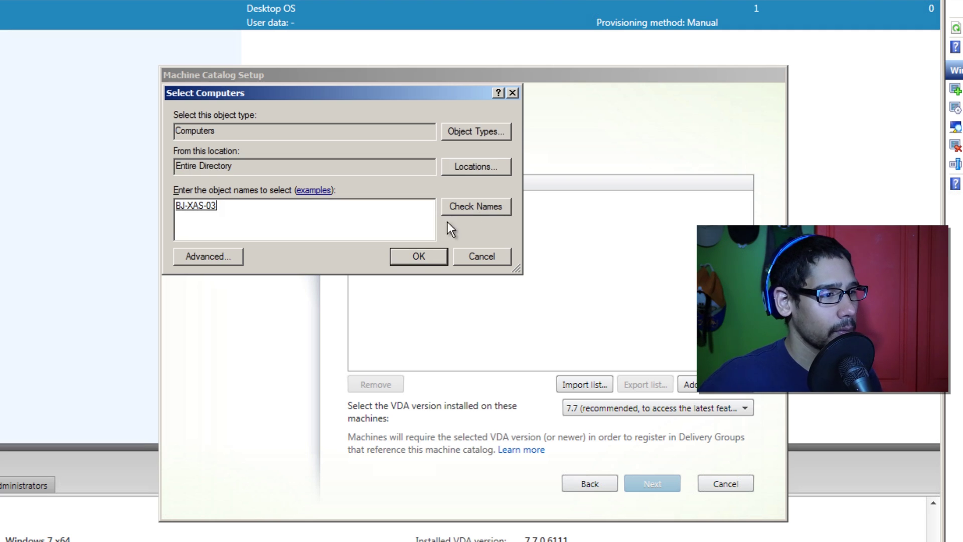
click(426, 257)
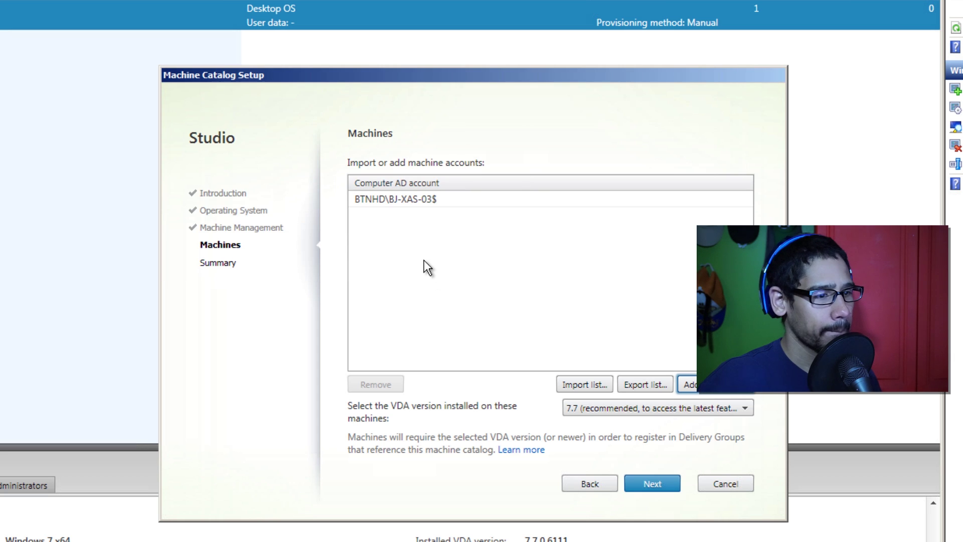
click(651, 484)
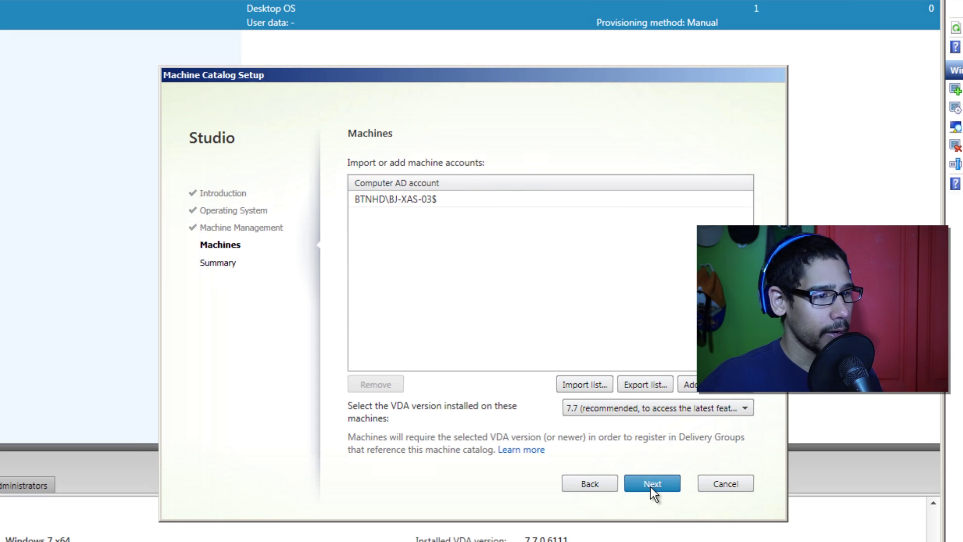
Name the catalog "Windows Server 2008 R2 SP!", describe it as "Server for IT Department", and finish creating it
click(470, 362)
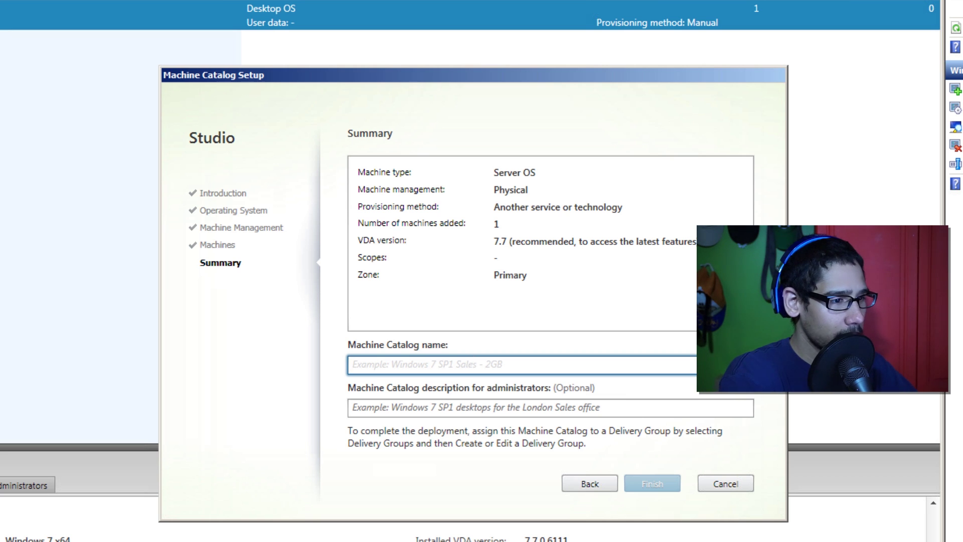
text(Windows Server 2008)
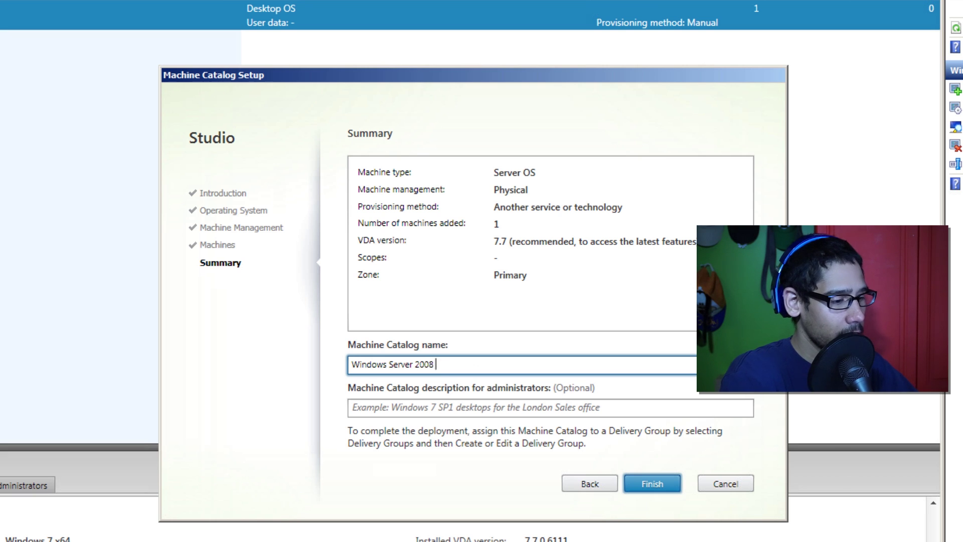
text(R2 SP1)
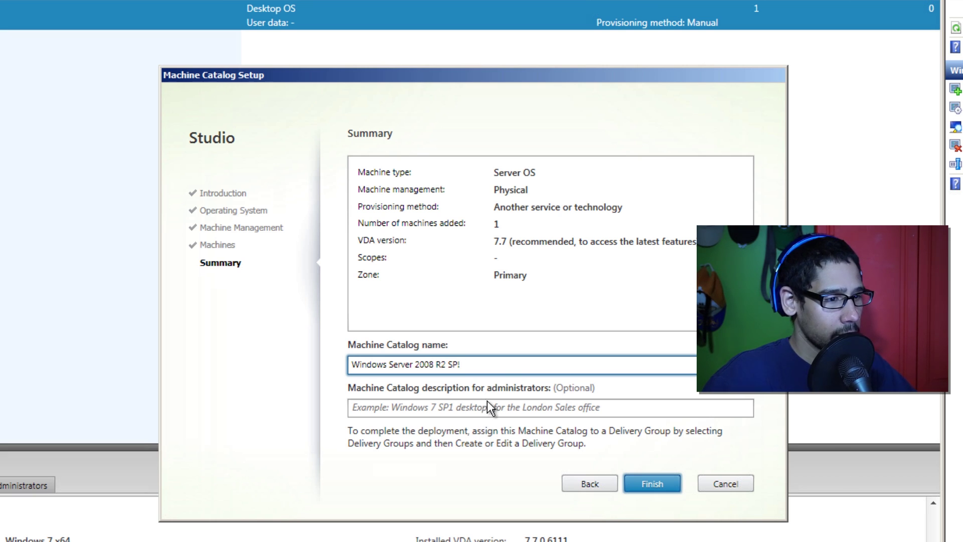
click(486, 407)
text(E)
key(BackSpace)
text(IT)
key(BackSpace)
key(BackSpace)
key(BackSpace)
text(Server for IT Department)
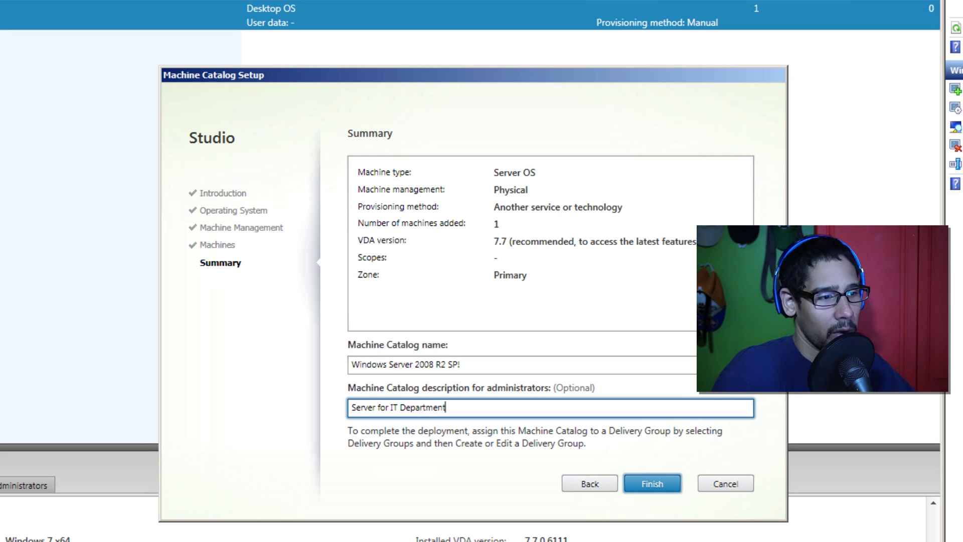
click(652, 480)
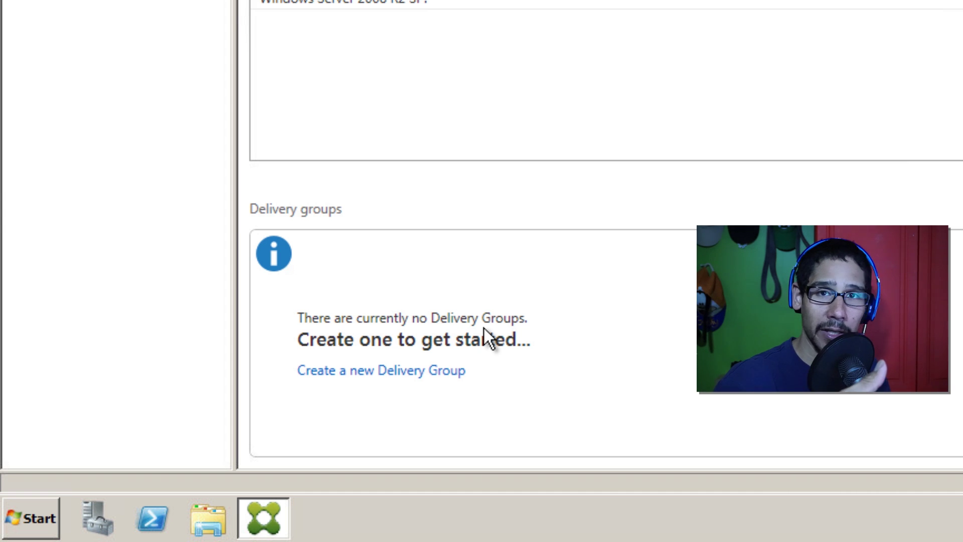
Start a delivery group using one machine from the Windows 7 x64 catalog and set its delivery type to Applications
click(380, 375)
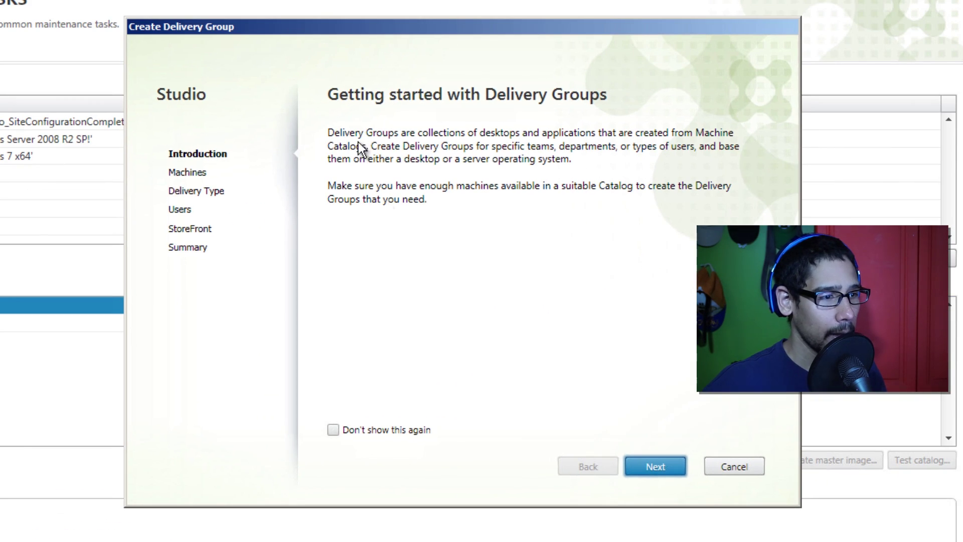
click(656, 466)
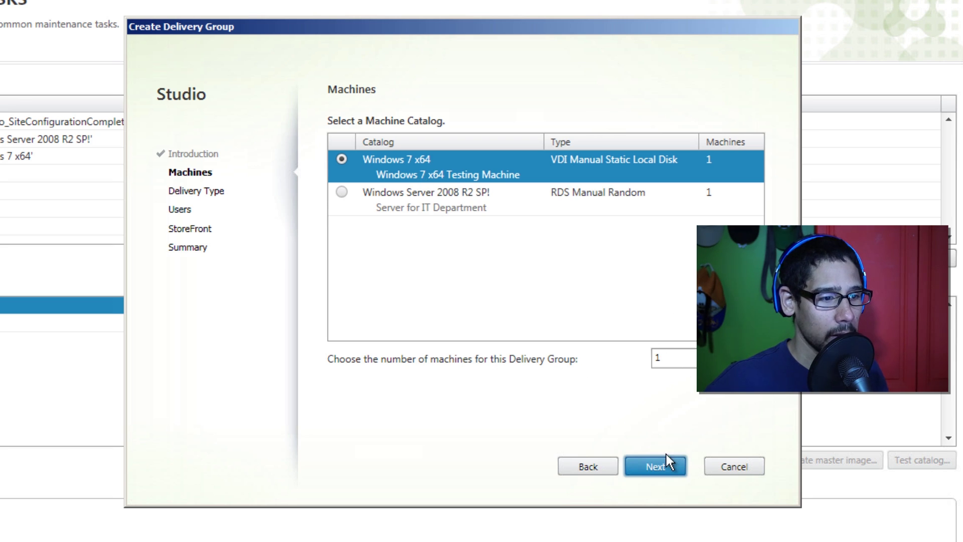
click(661, 457)
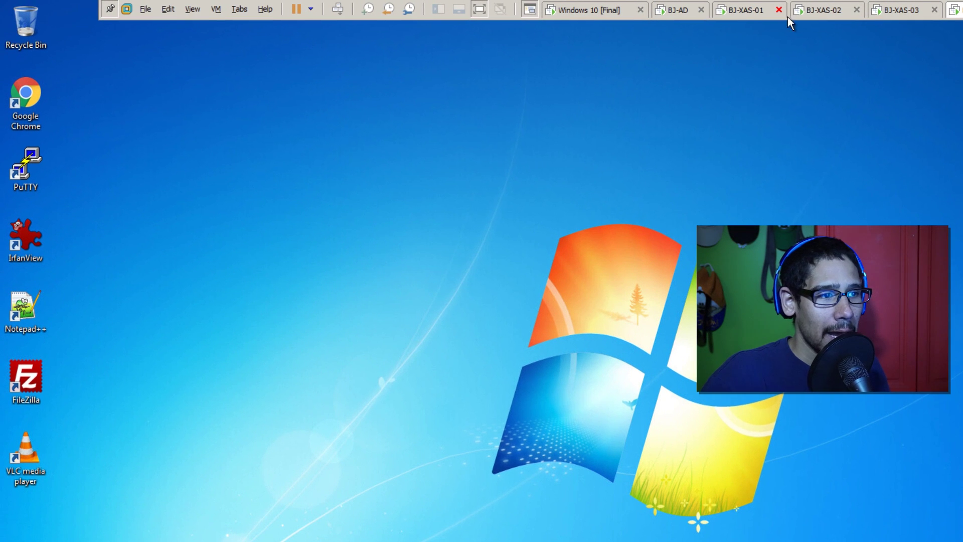
click(746, 17)
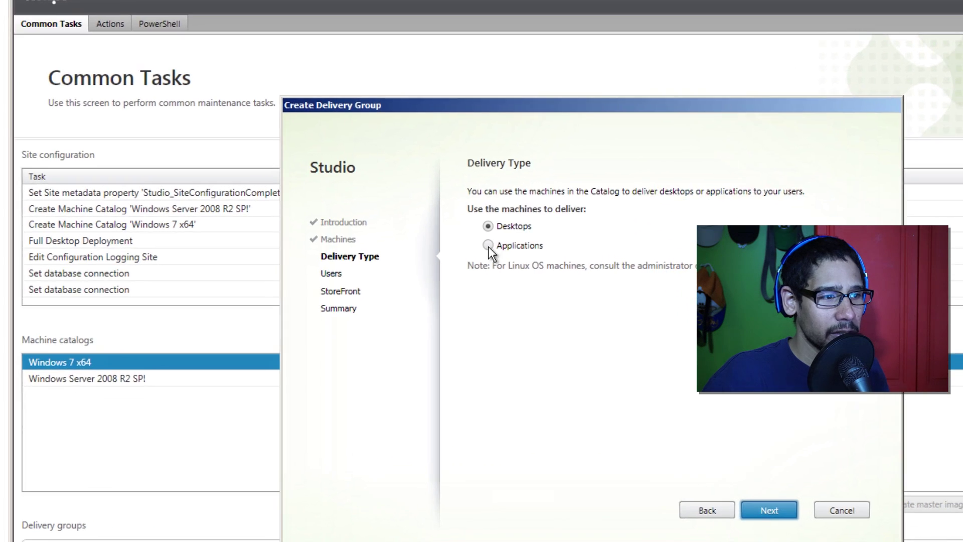
click(564, 345)
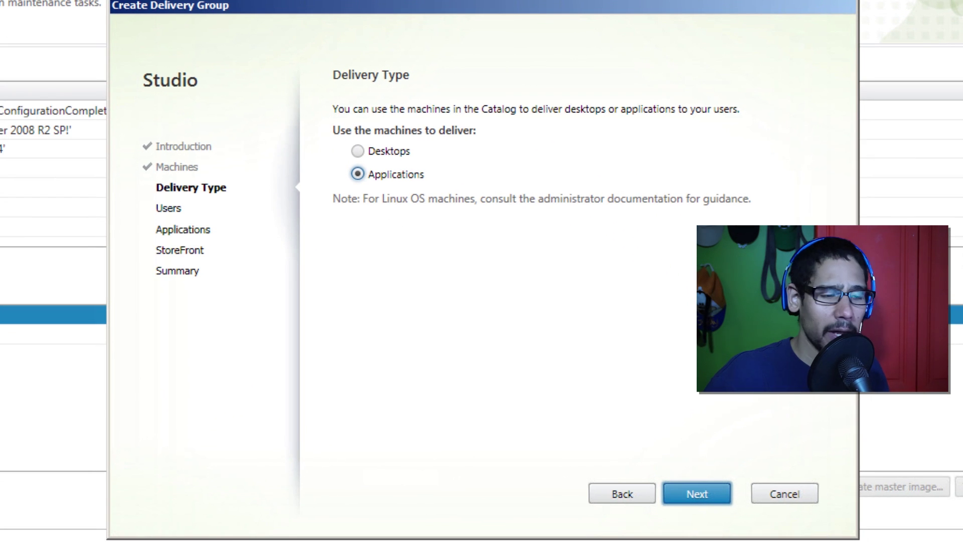
click(702, 500)
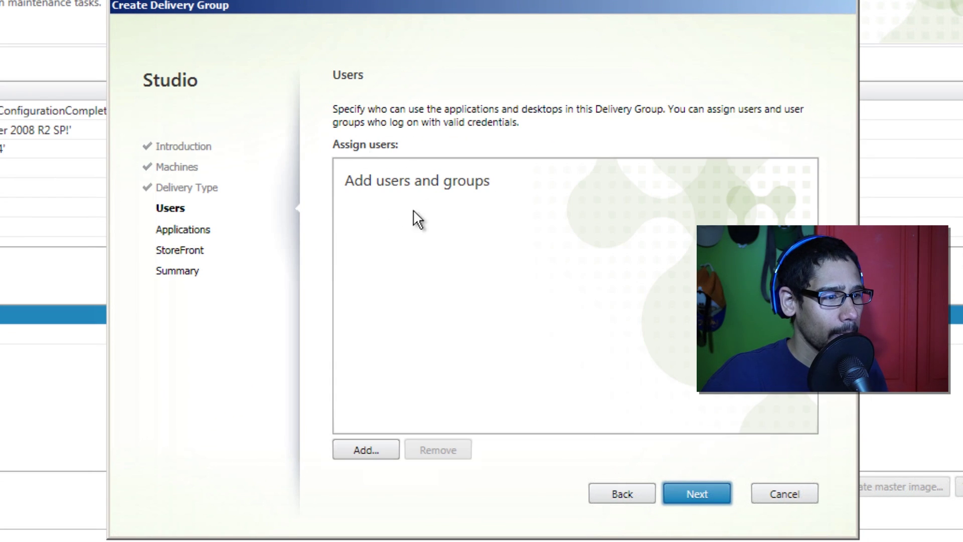
Assign the Domain Users group to the delivery group and proceed to application selection
click(368, 443)
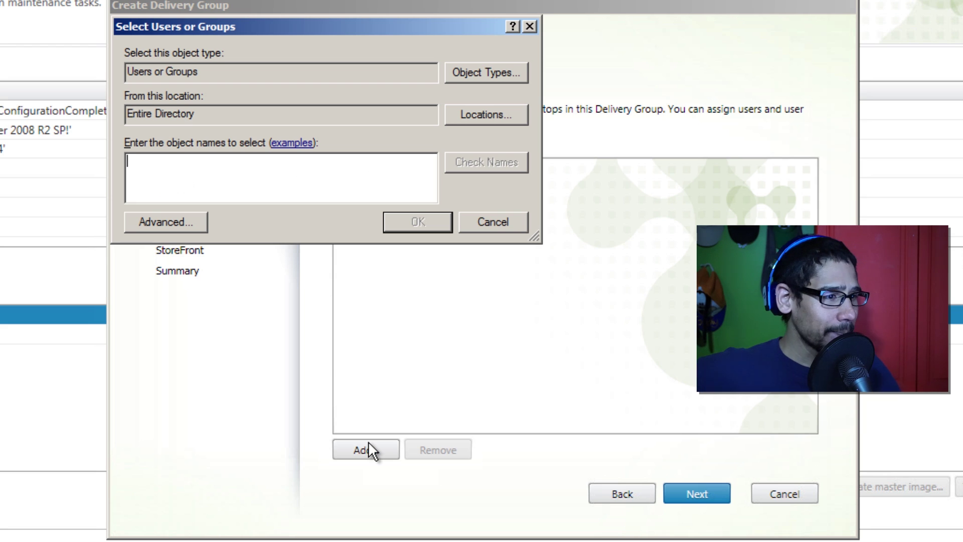
text(domain users)
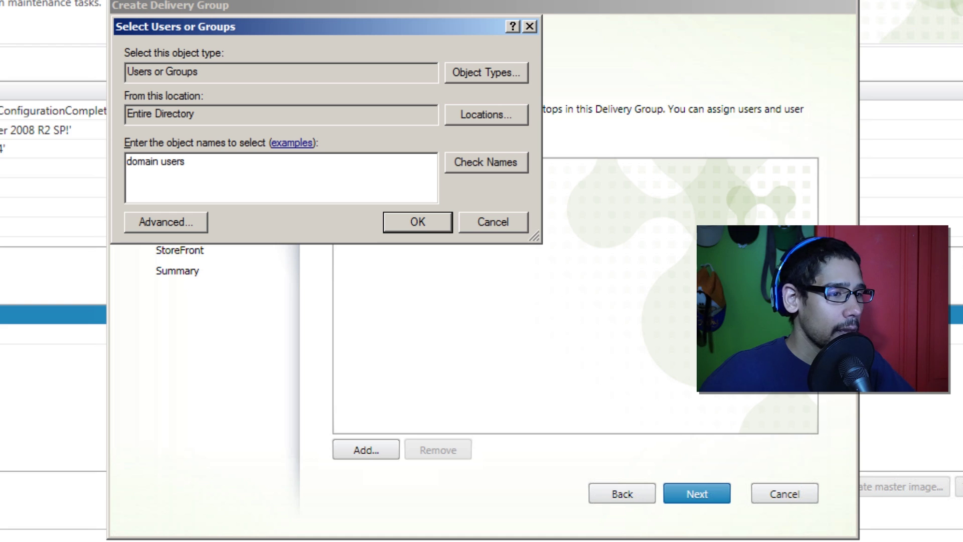
click(495, 157)
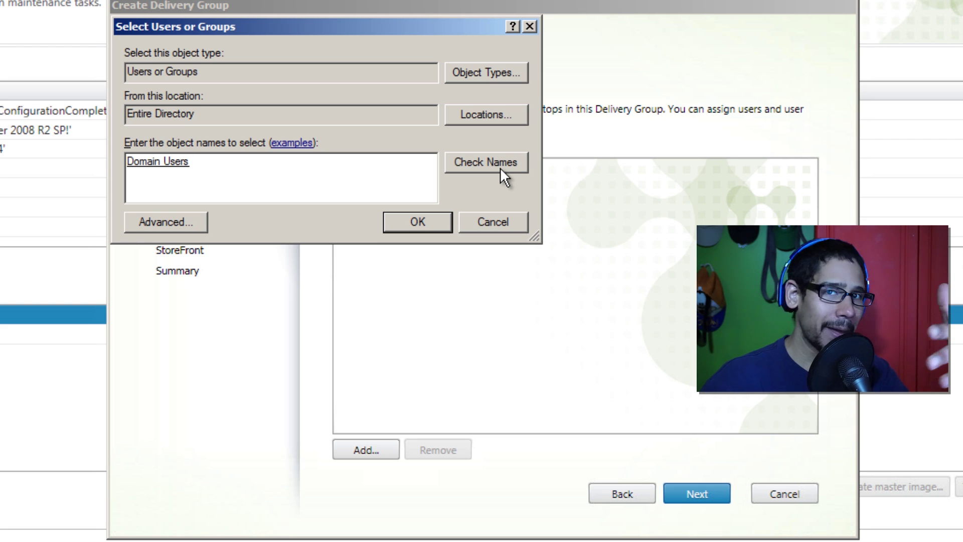
click(421, 222)
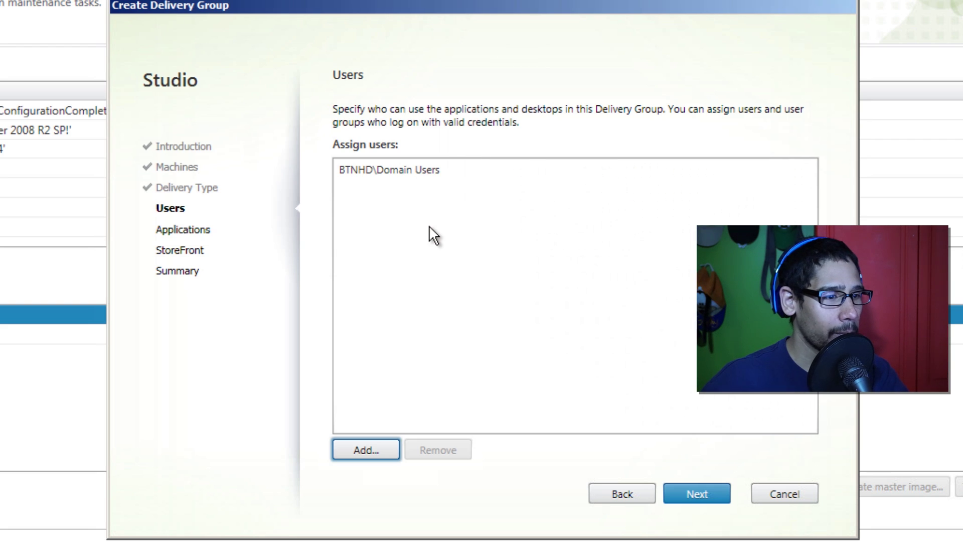
click(693, 494)
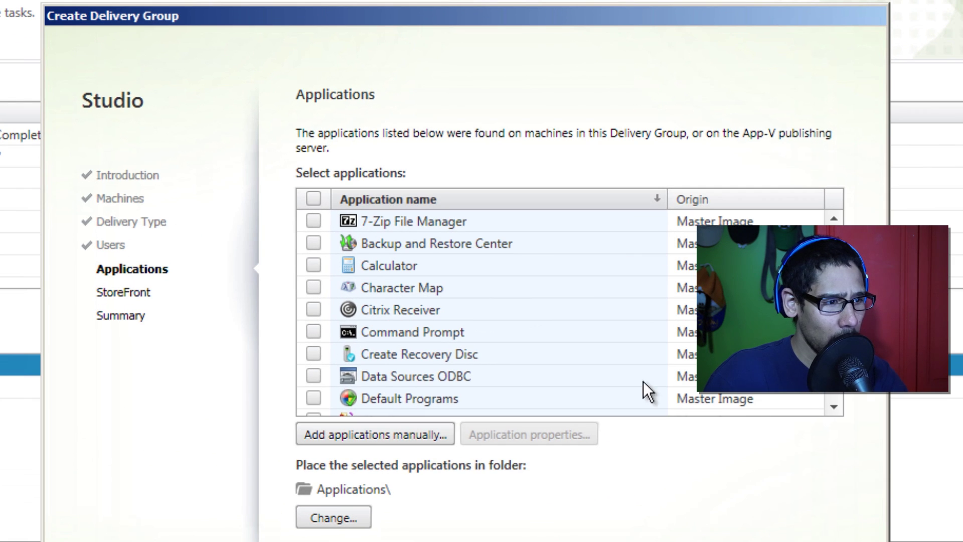
Select FileZilla and Google Chrome as applications for the delivery group
click(835, 406)
click(836, 406)
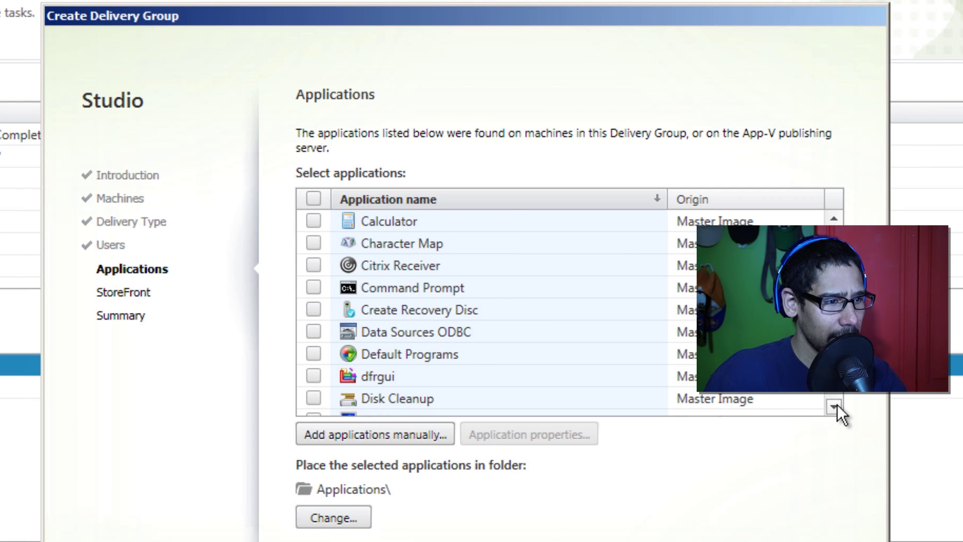
click(834, 406)
click(835, 219)
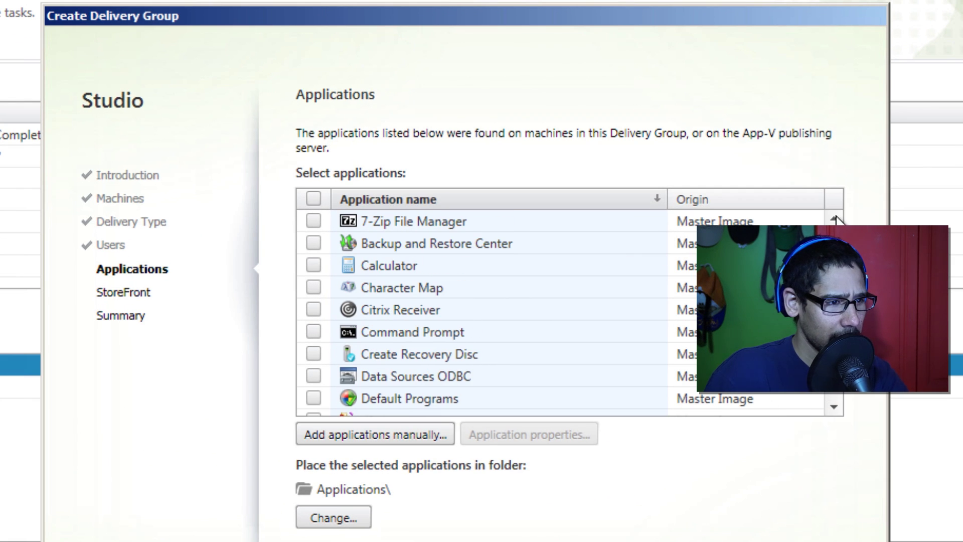
click(833, 406)
click(834, 406)
click(834, 407)
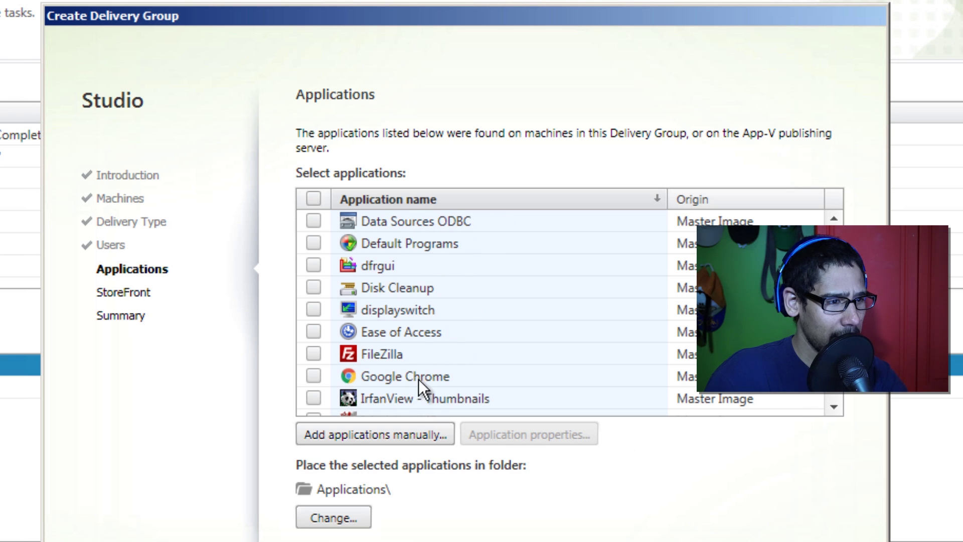
click(313, 353)
click(313, 376)
Add Notepad++ and PuTTY to the applications selected for the delivery group
click(833, 406)
click(833, 406)
click(834, 406)
click(834, 406)
click(834, 406)
click(834, 406)
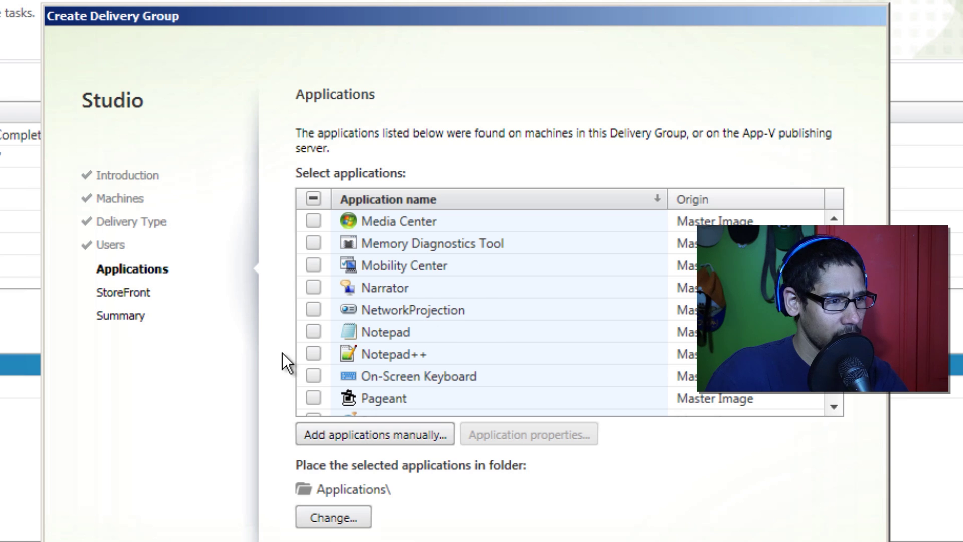
click(314, 353)
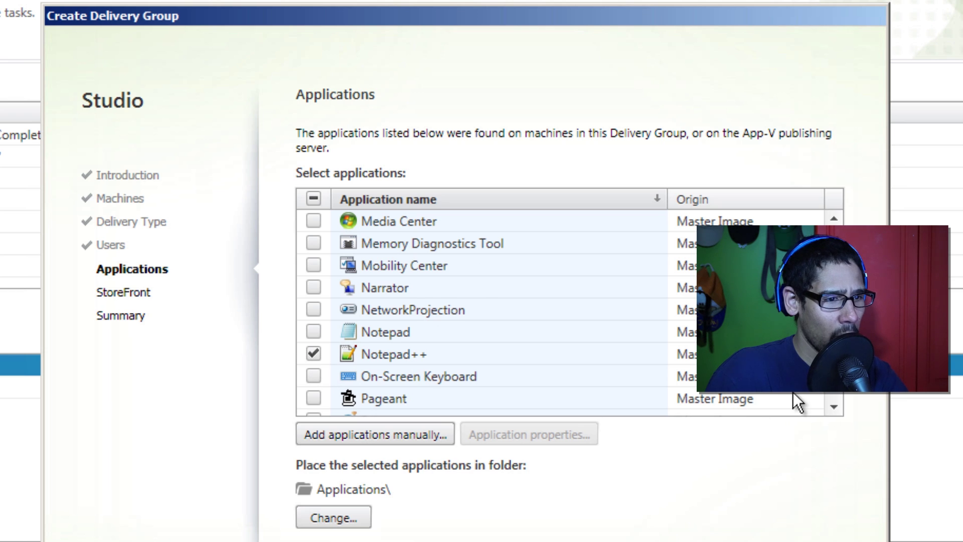
click(833, 407)
scroll(321, 318, down, 3)
click(314, 309)
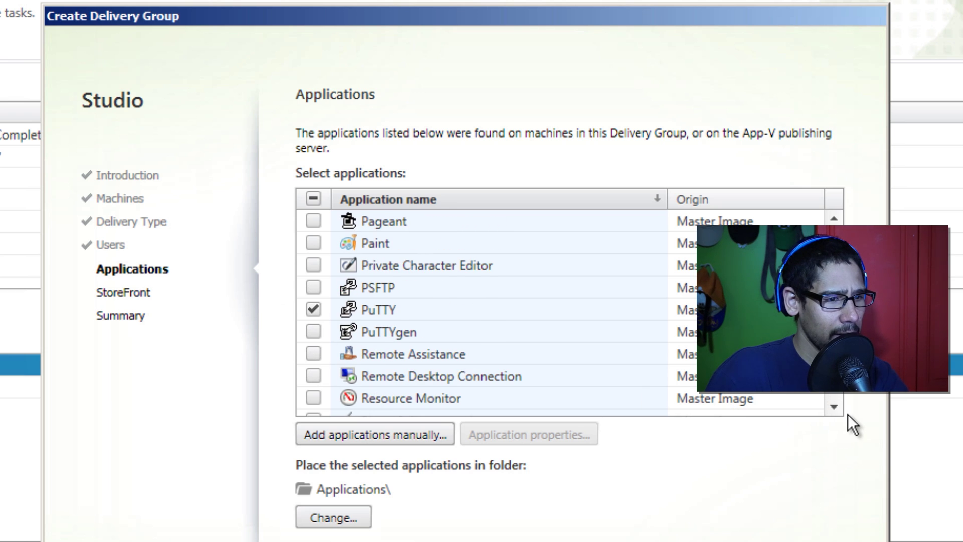
Select VLC media player as well and proceed to the StoreFront settings
click(839, 406)
click(838, 406)
scroll(808, 393, down, 3)
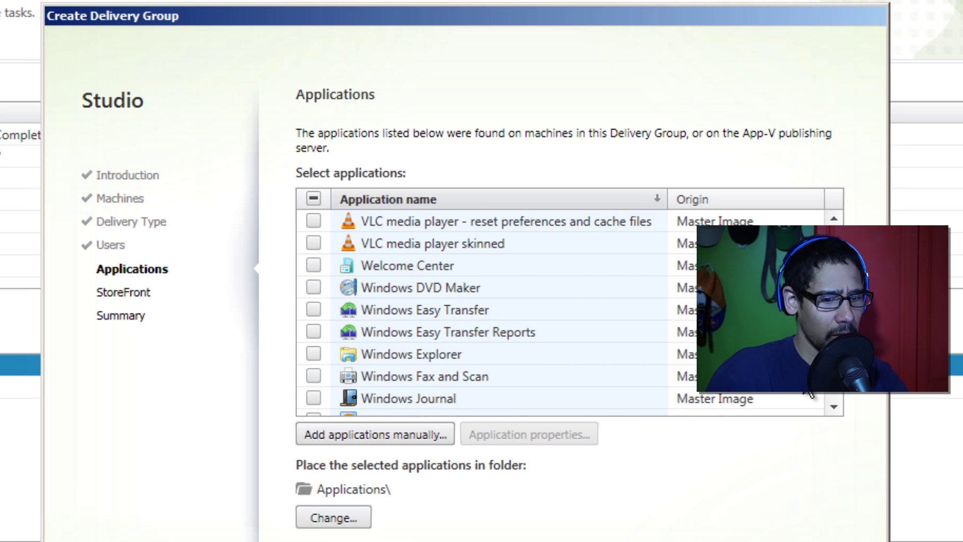
scroll(489, 338, up, 1)
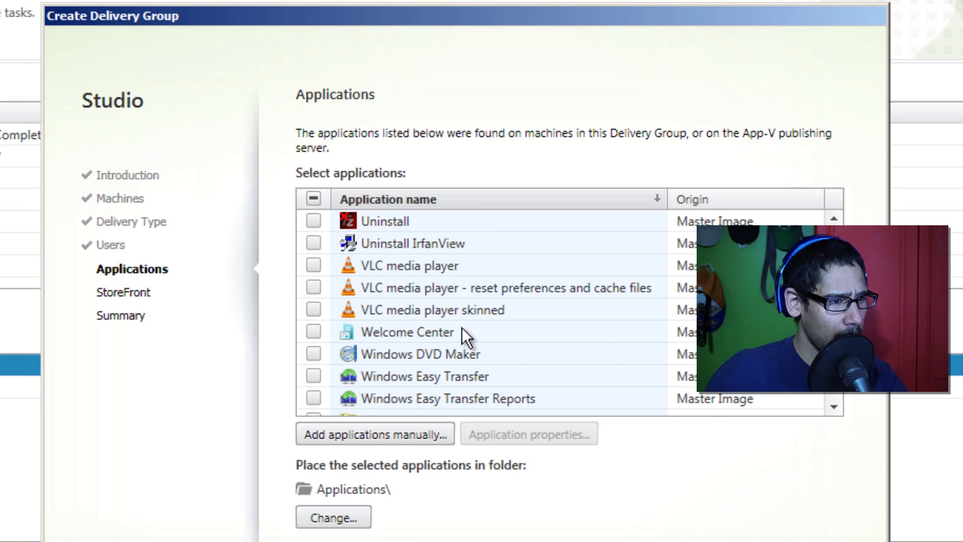
click(313, 265)
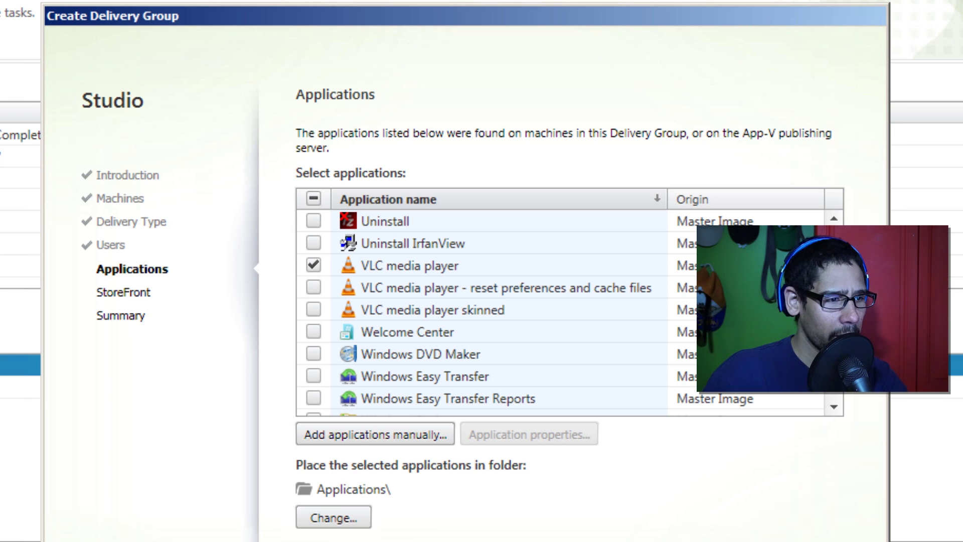
key(Return)
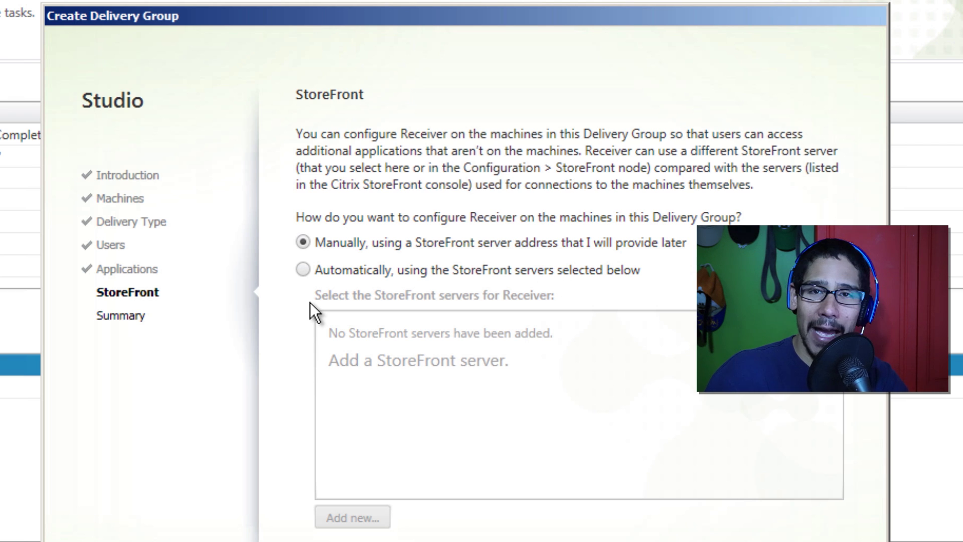
Configure Receiver automatically and add a new StoreFront server named "bj-xas-02" with the description "BTNHD StoreFront"
click(304, 270)
click(333, 523)
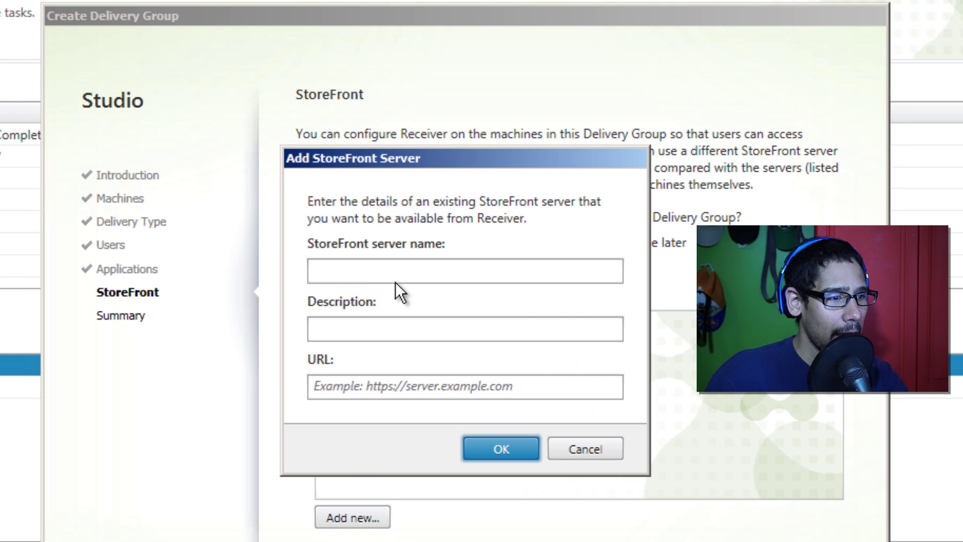
click(397, 277)
text(bj-xas-02)
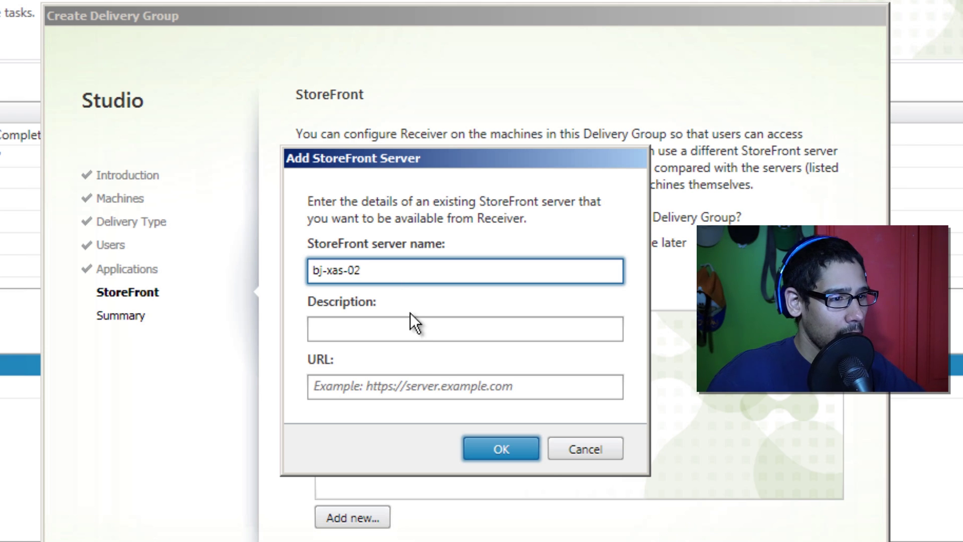
click(412, 328)
text(BTNHD Stron)
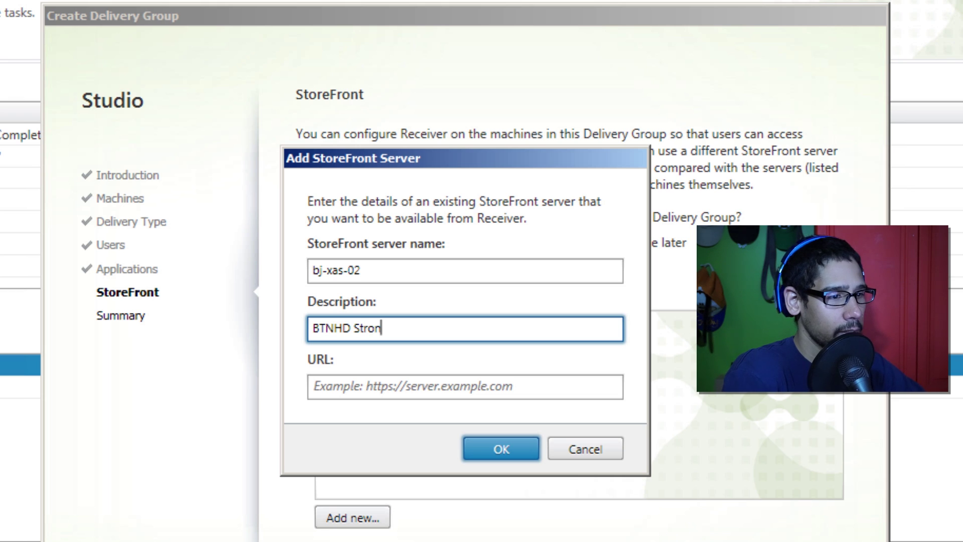
key(BackSpace)
key(BackSpace)
key(BackSpace)
text(oreFront)
key(Tab)
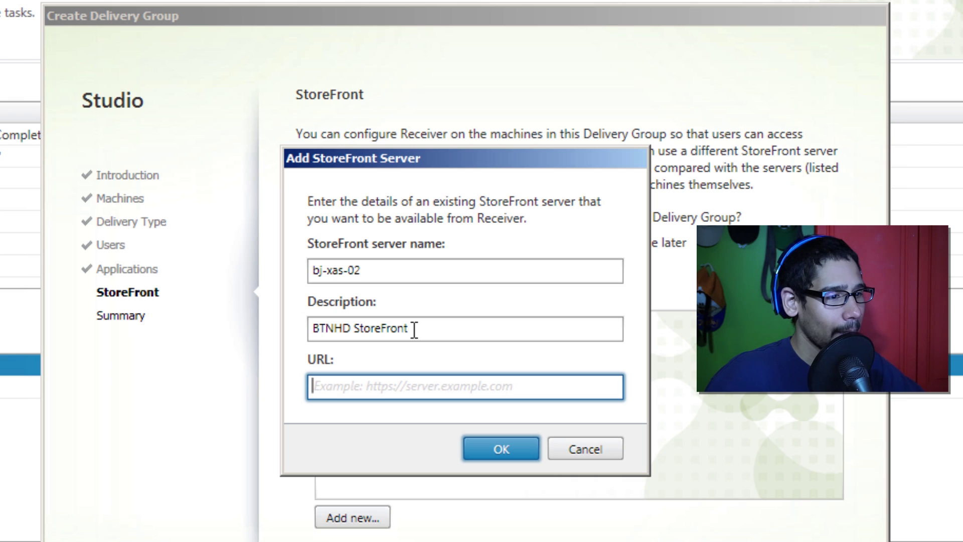
text(https)
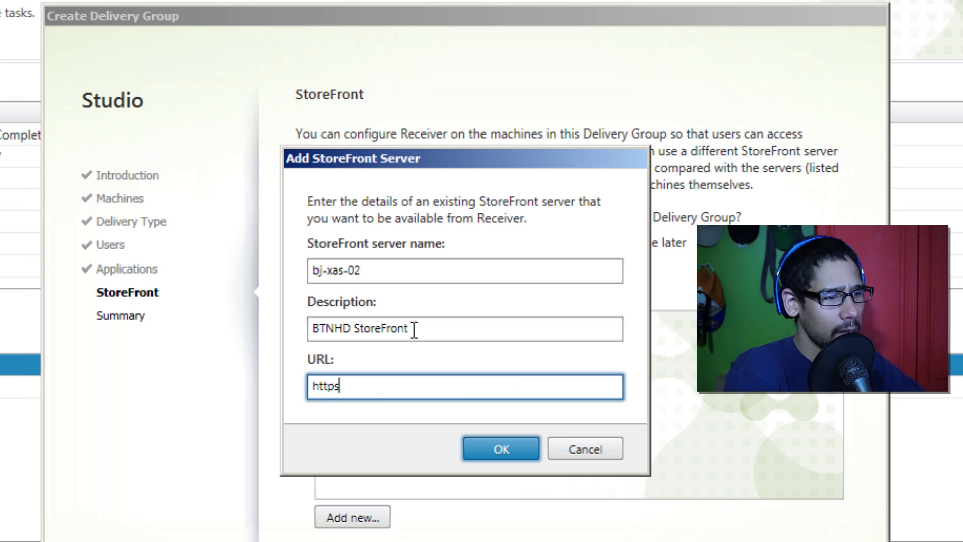
text(://bj-xas-0)
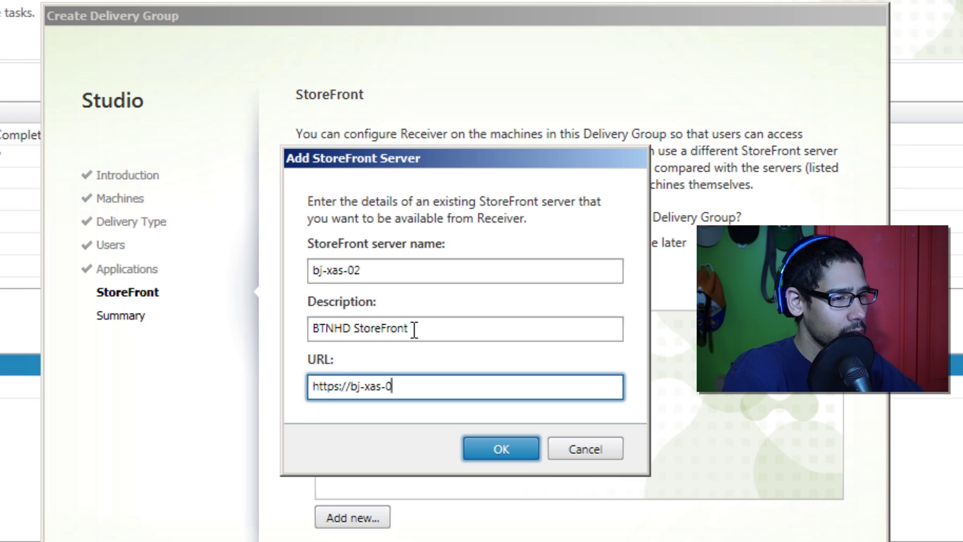
text(2/citrix)
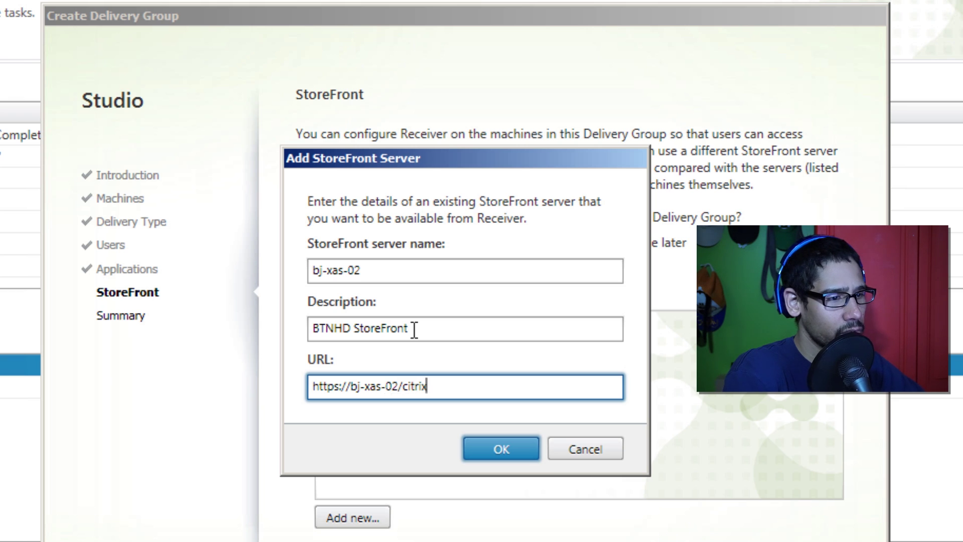
text(/bjtechnewshd)
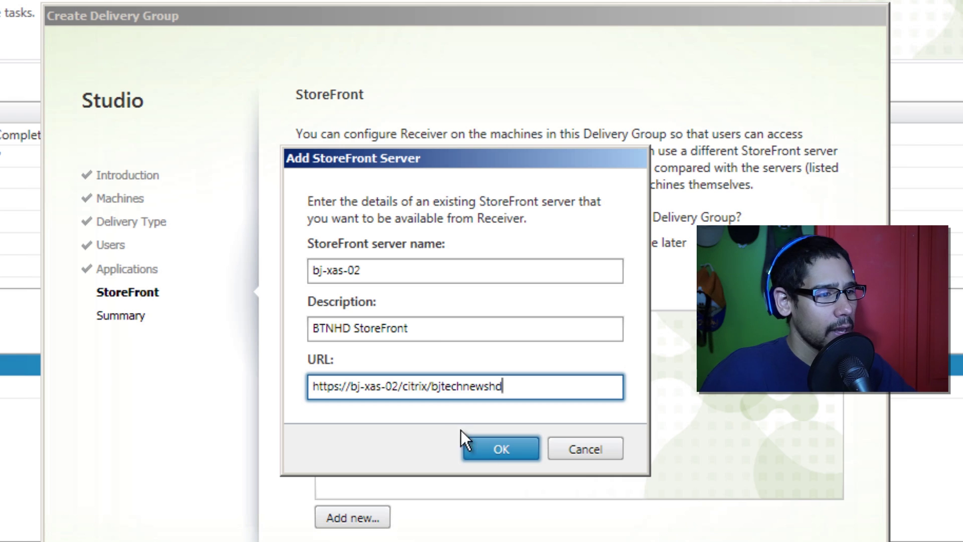
click(494, 447)
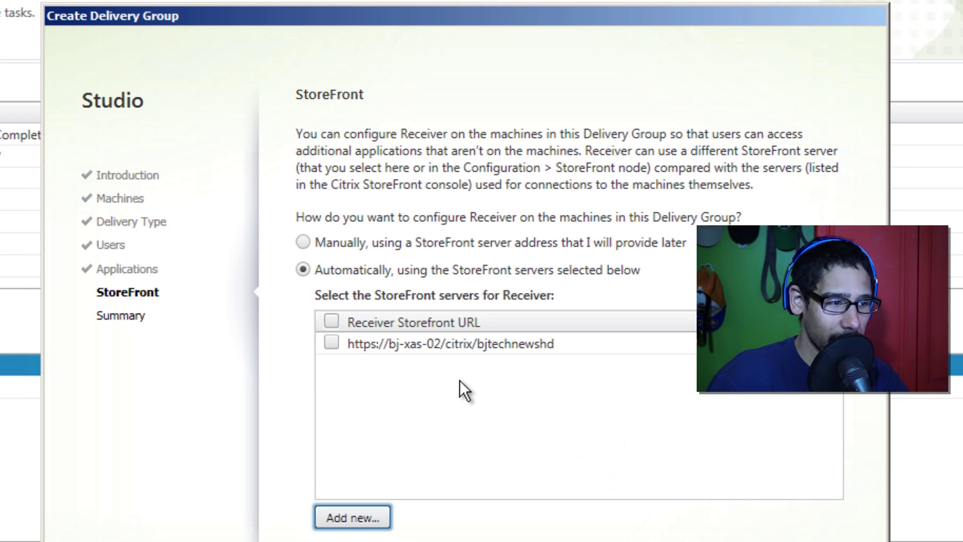
click(331, 343)
click(595, 539)
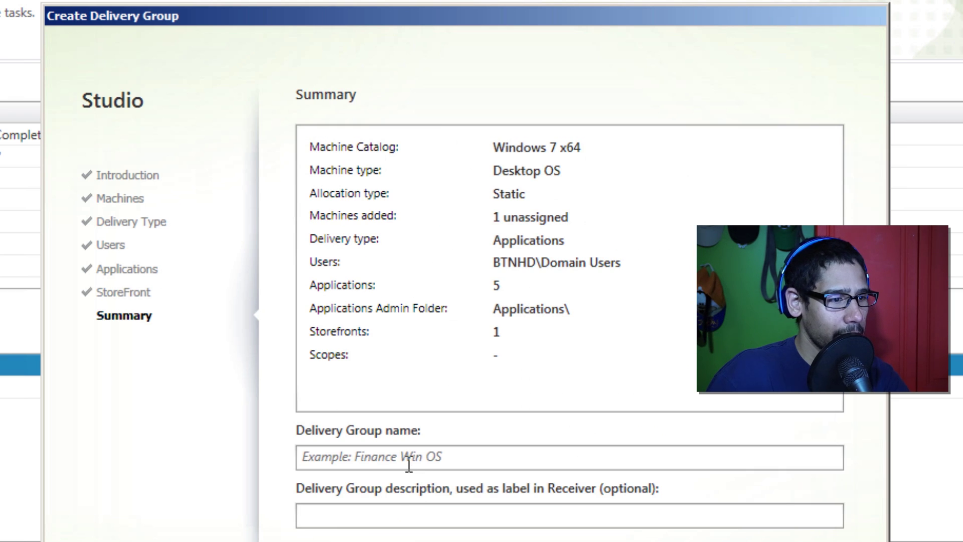
Name the delivery group "IT Department", describe it as "These apps are for the IT dept only", finish creating it, and view the delivery groups
click(409, 464)
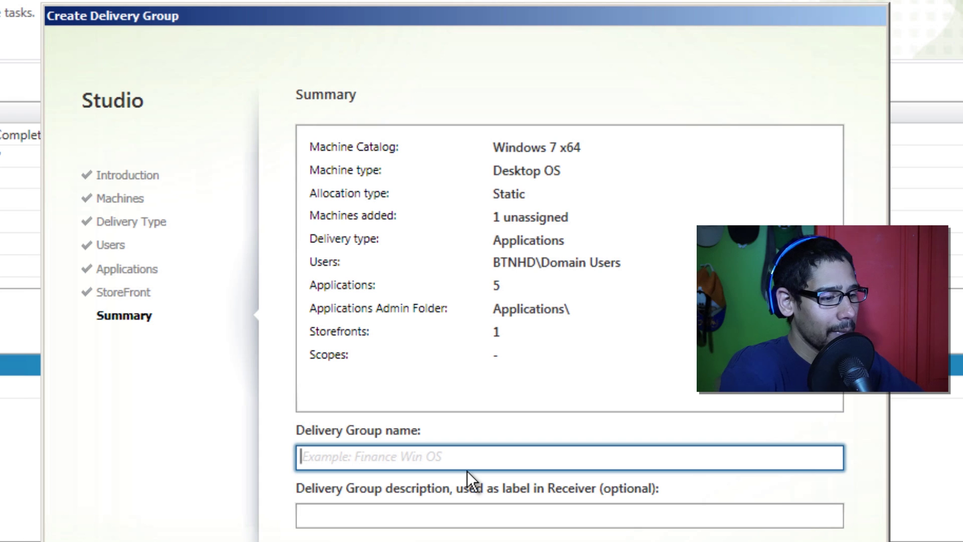
text(IT dept only)
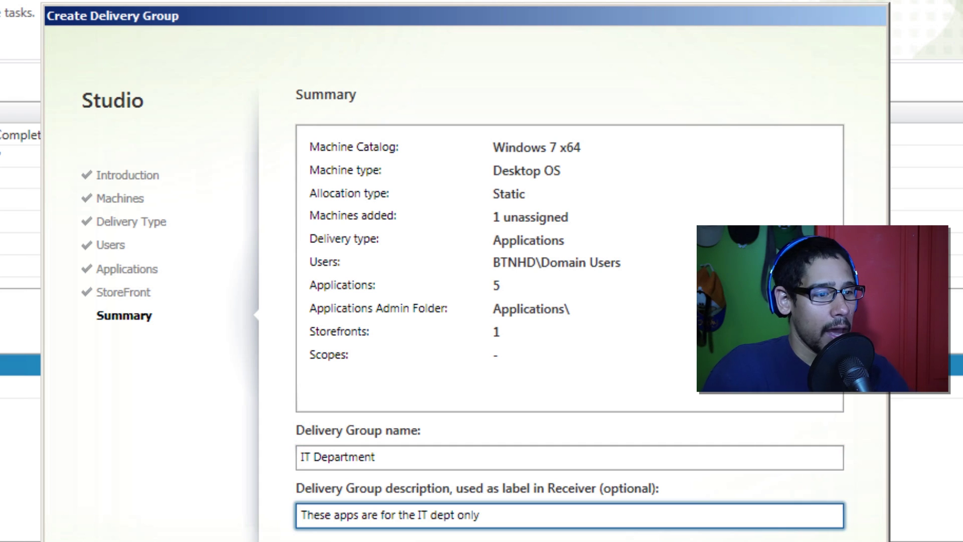
key(Return)
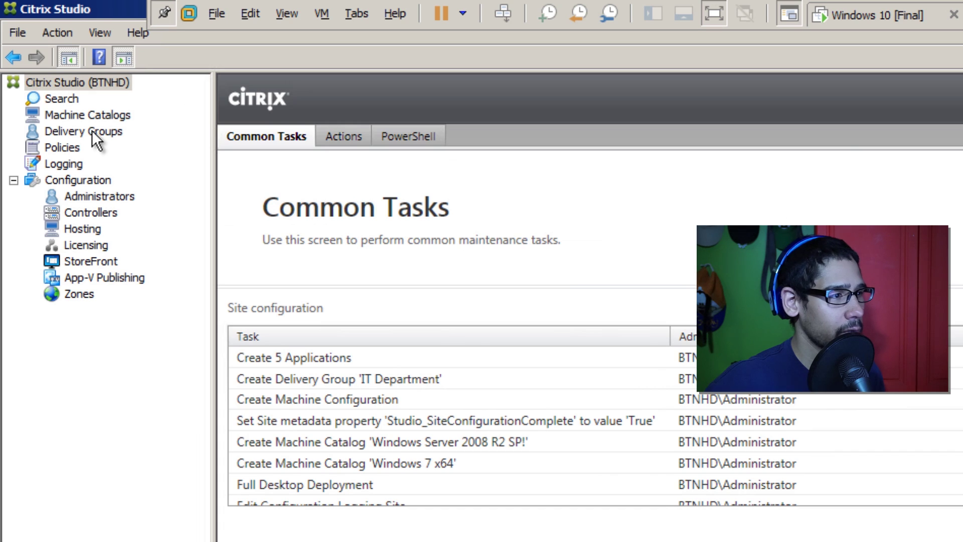
click(91, 132)
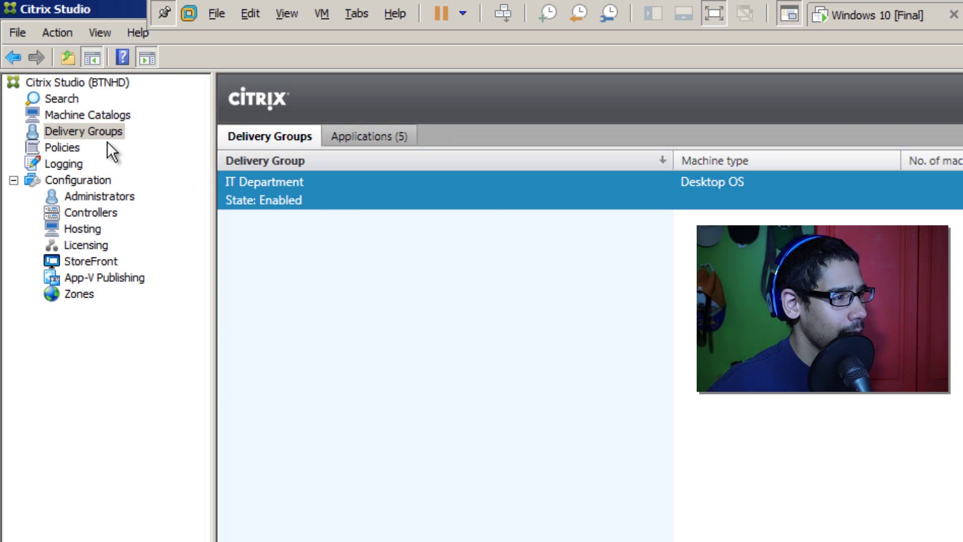
View the StoreFront servers configured in Citrix Studio, and switch to the BJ-XAS-03 virtual machine
click(96, 263)
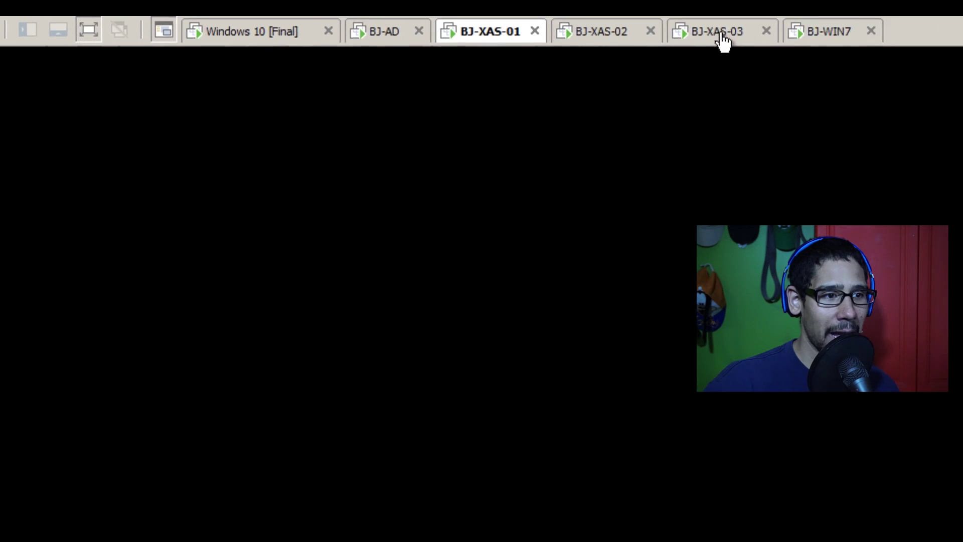
click(722, 40)
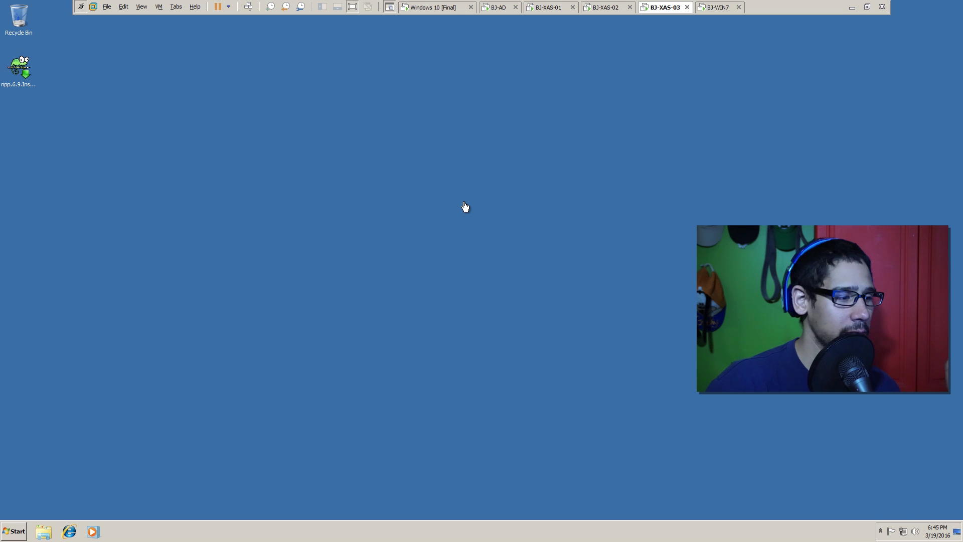
Start the Control Panel wizard for installing an application on a Remote Desktop server and proceed to the installation program selection
click(13, 531)
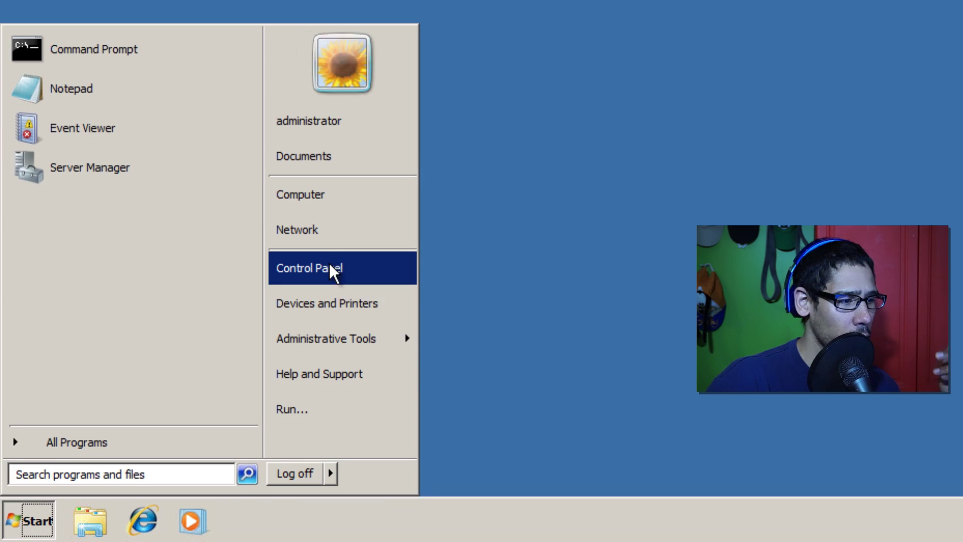
click(321, 268)
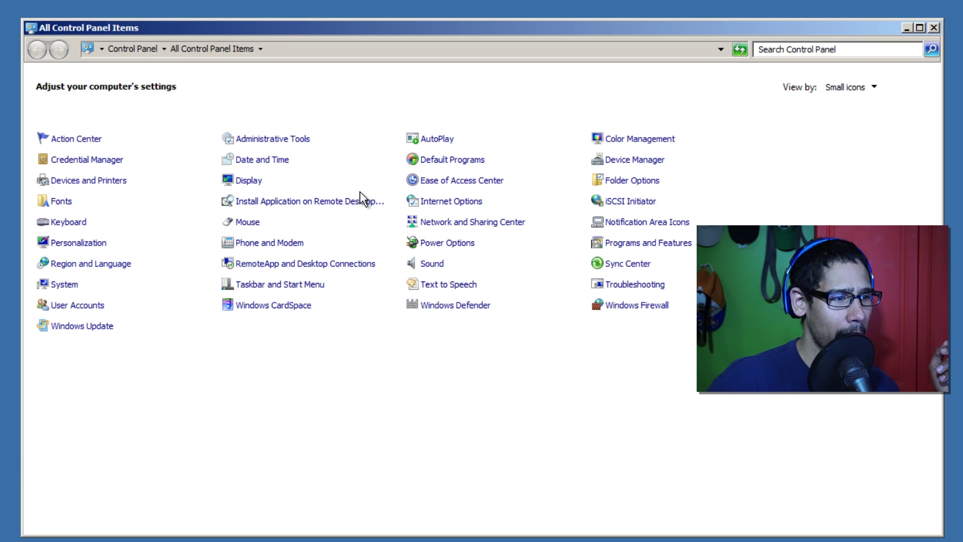
click(321, 210)
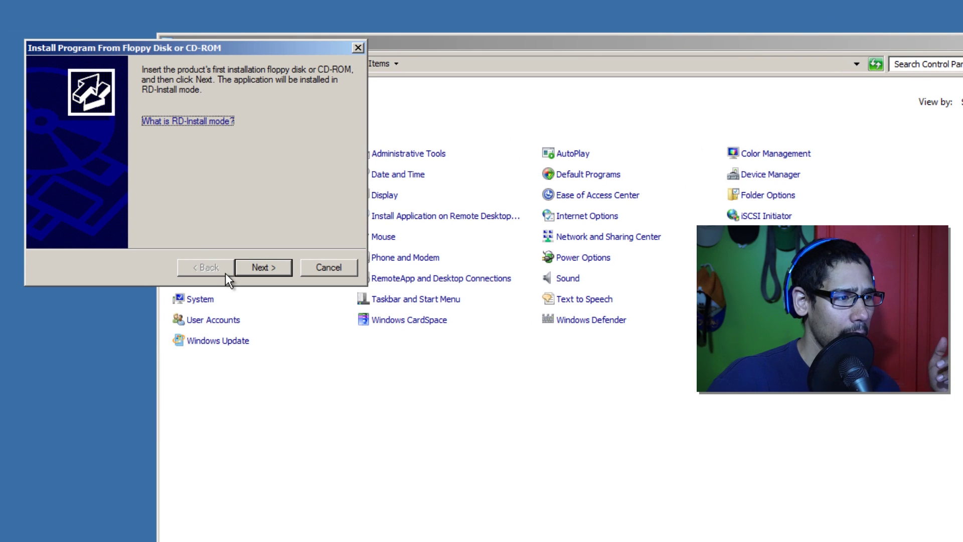
click(264, 266)
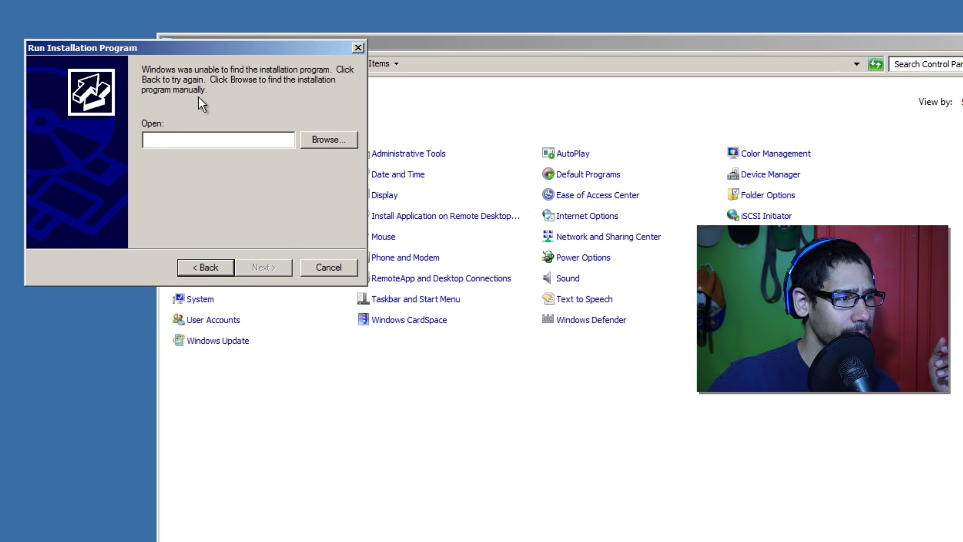
Choose npp.6.9.Installer from the Desktop as the installation program and allow it to run
click(323, 143)
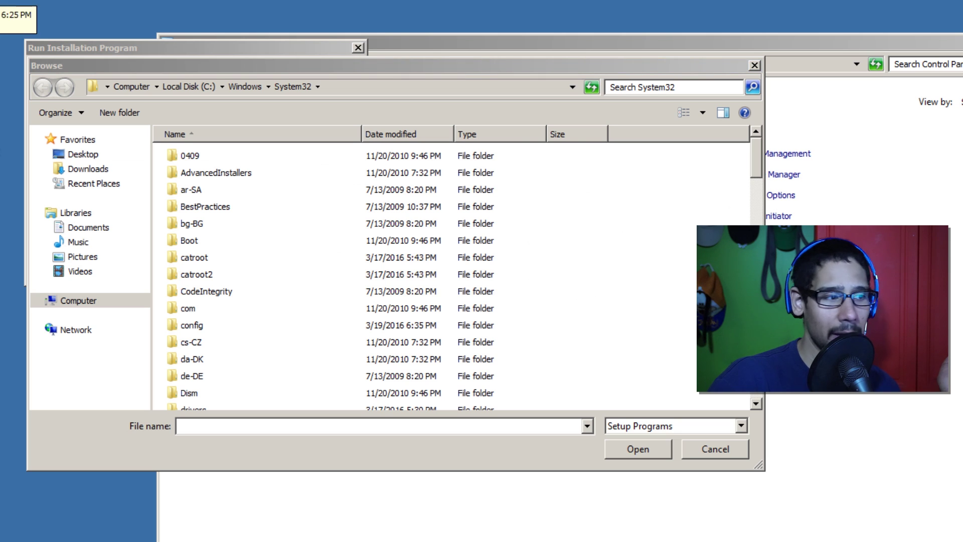
click(91, 156)
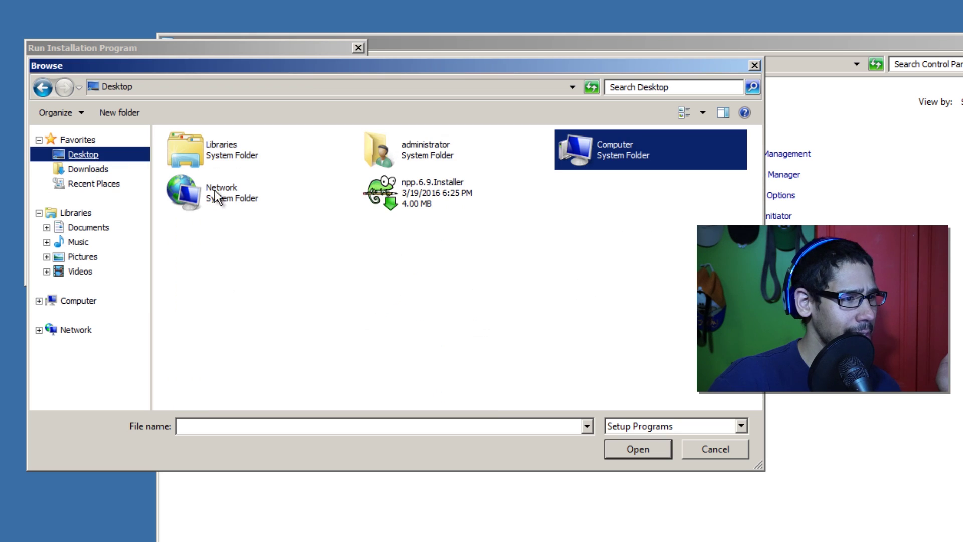
click(391, 195)
click(638, 449)
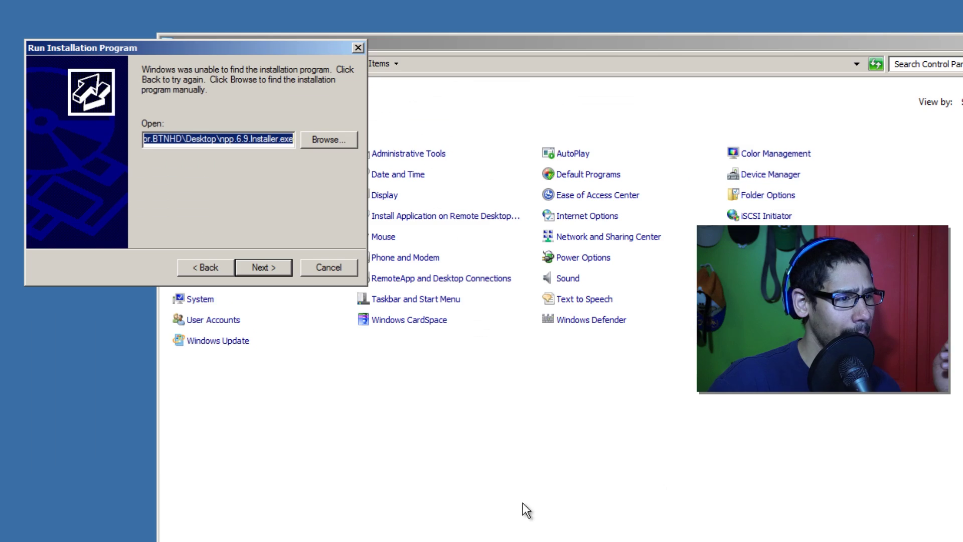
click(264, 266)
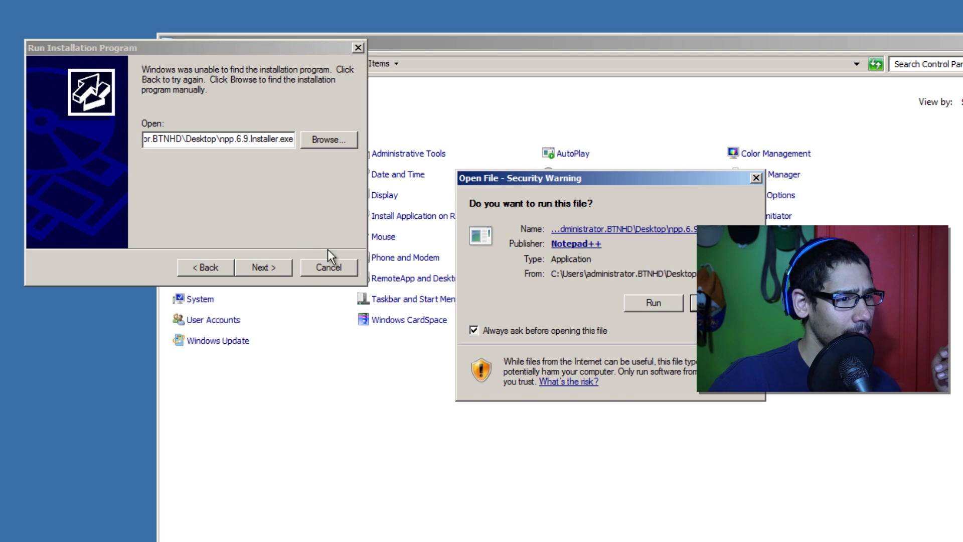
click(653, 304)
click(618, 324)
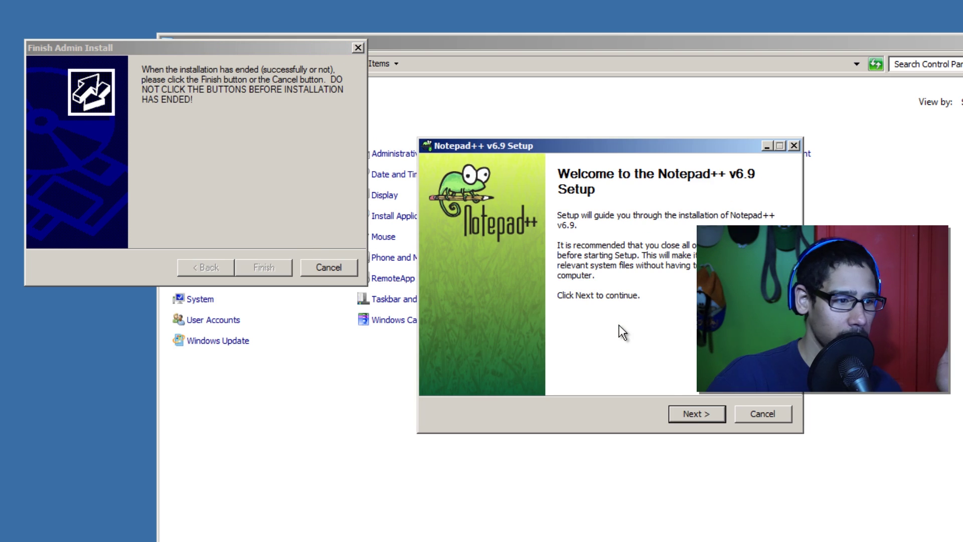
Install Notepad++ v6.9 to C:\Program Files (x86)\Notepad++ with the default components, close the setup, and finish the admin install
click(690, 407)
click(696, 413)
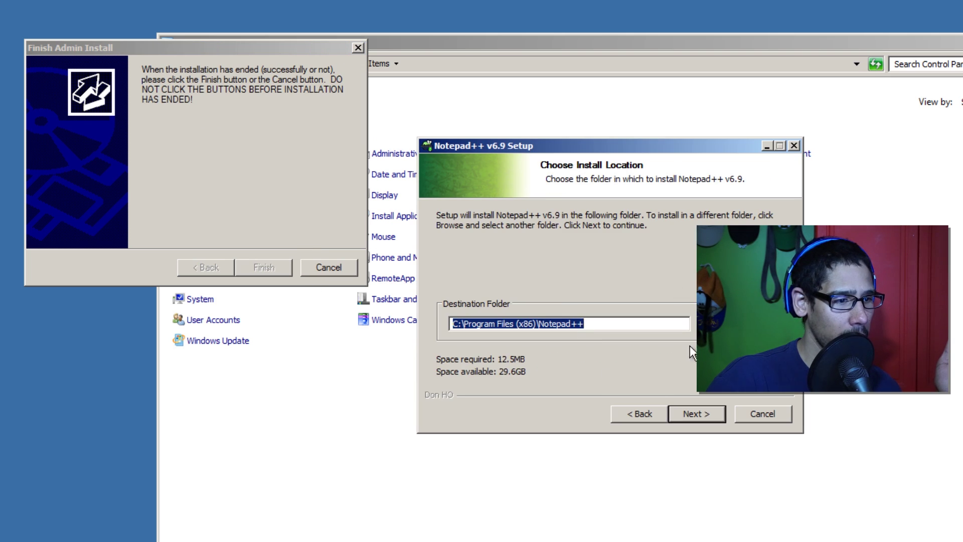
click(690, 410)
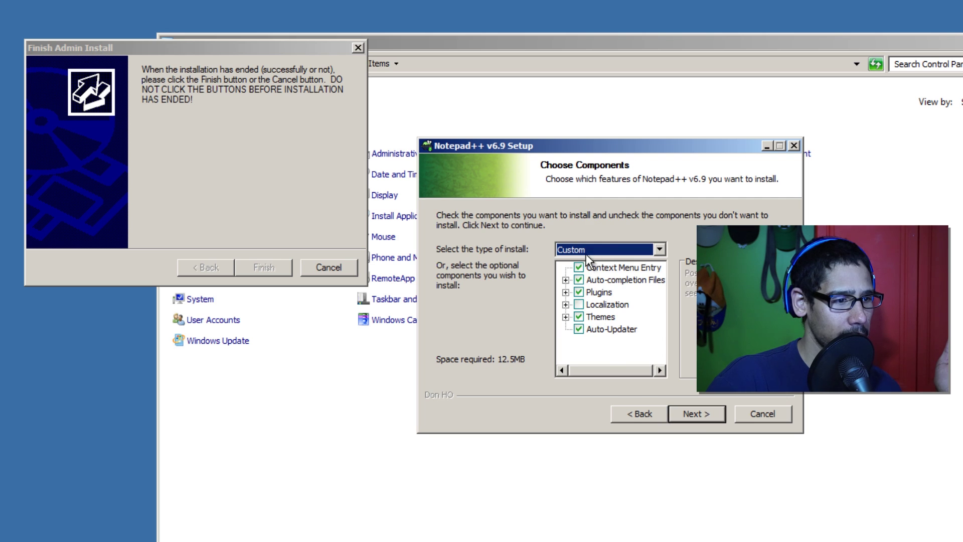
click(674, 410)
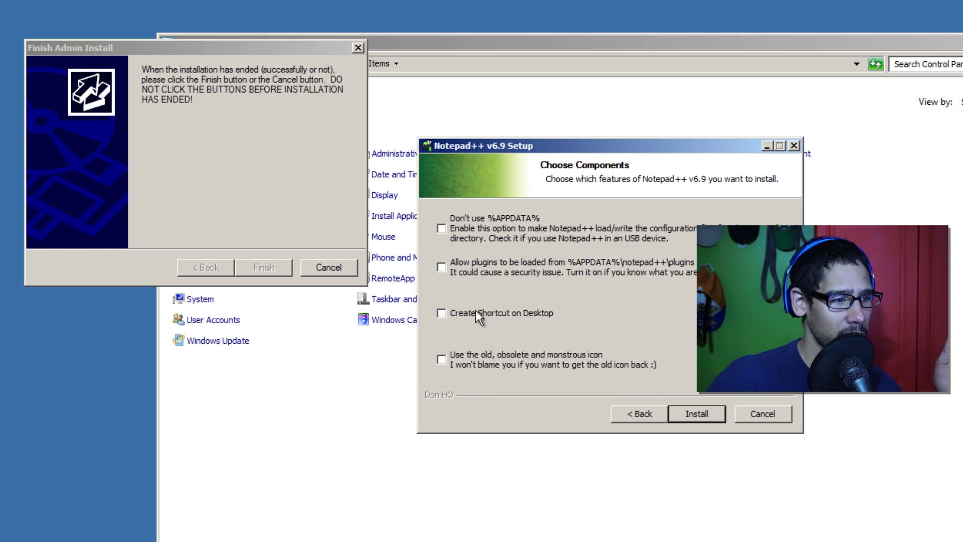
click(690, 421)
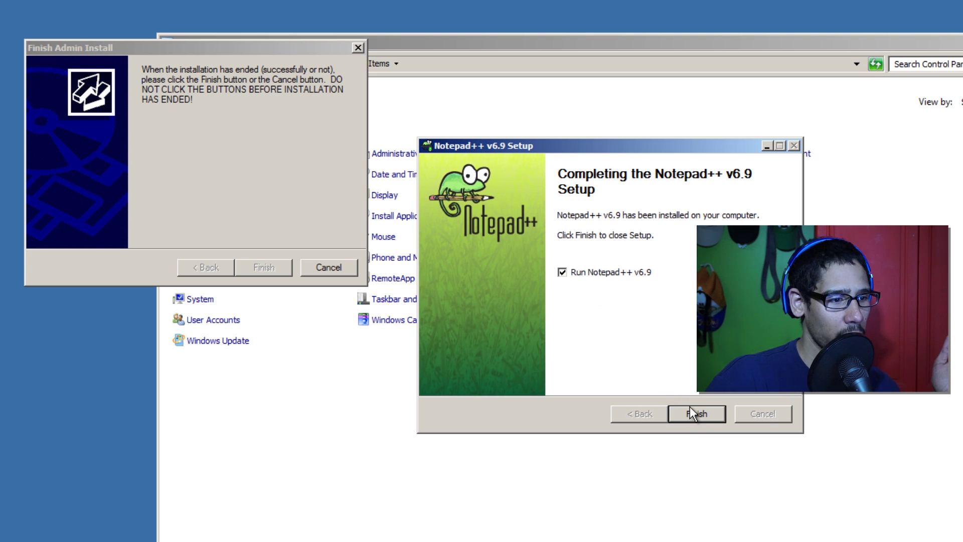
click(690, 410)
key(alt+F4)
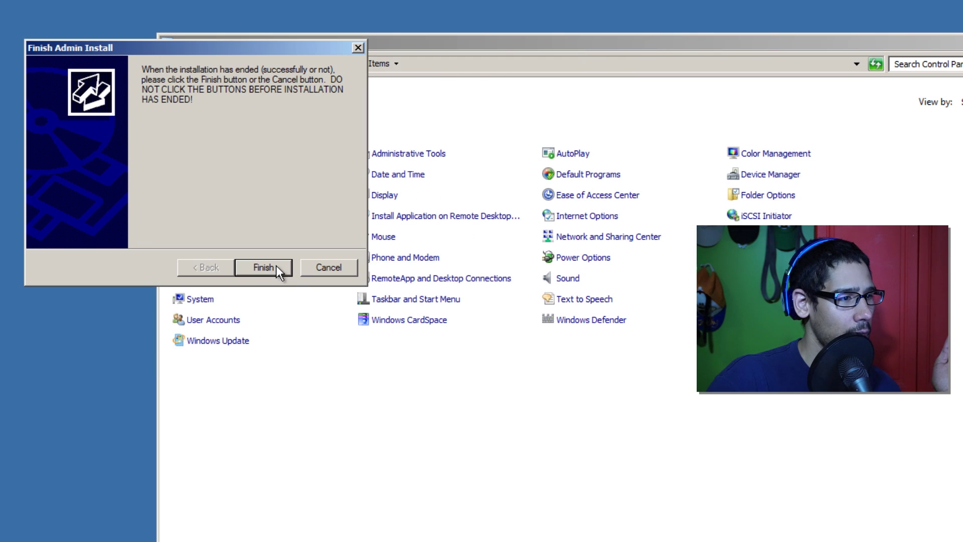
click(266, 264)
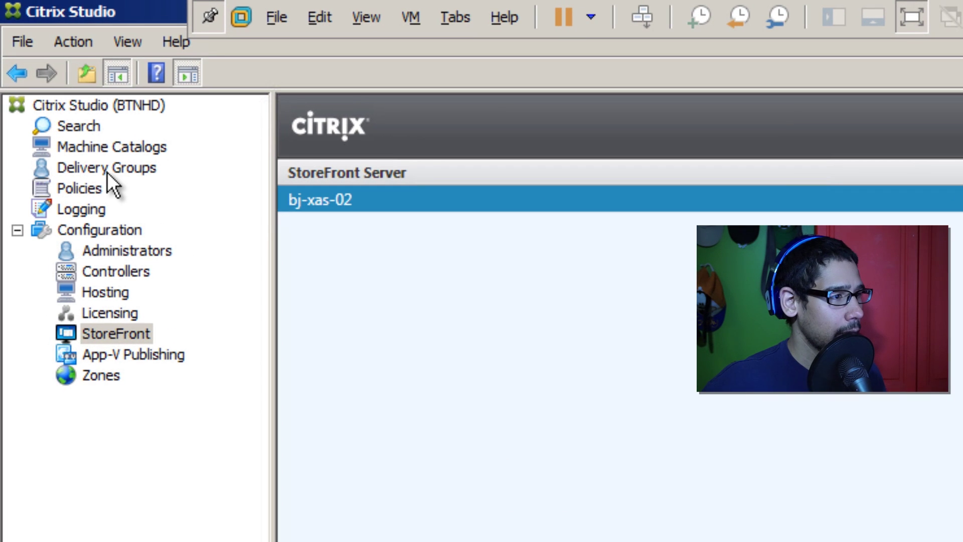
Switch back to Citrix Studio and create a new delivery group using 1 machine from the Windows Server 2008 R2 catalog
click(107, 169)
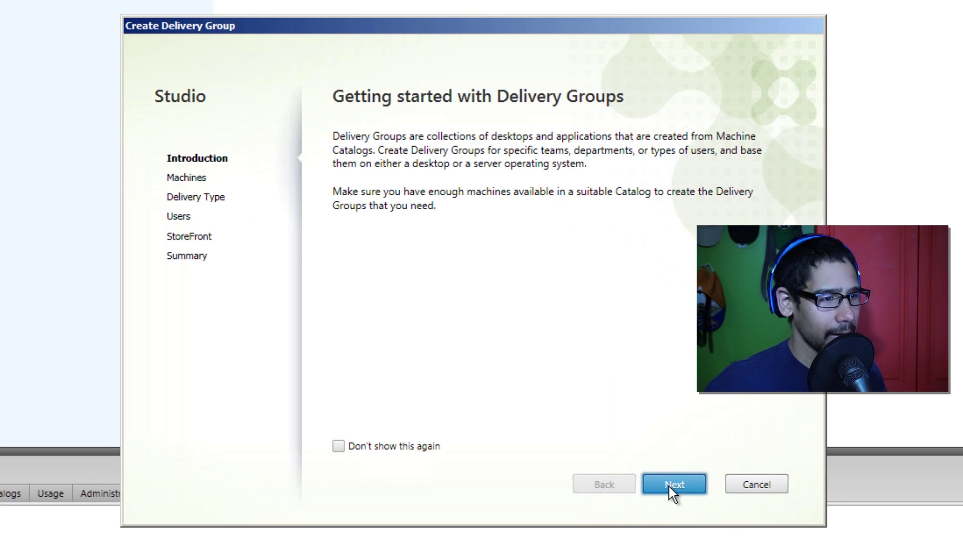
click(670, 484)
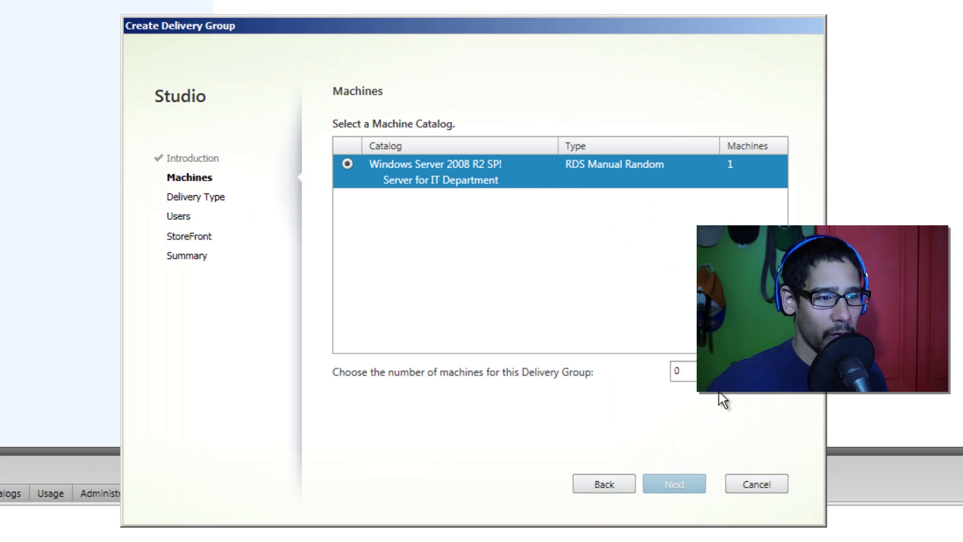
click(763, 368)
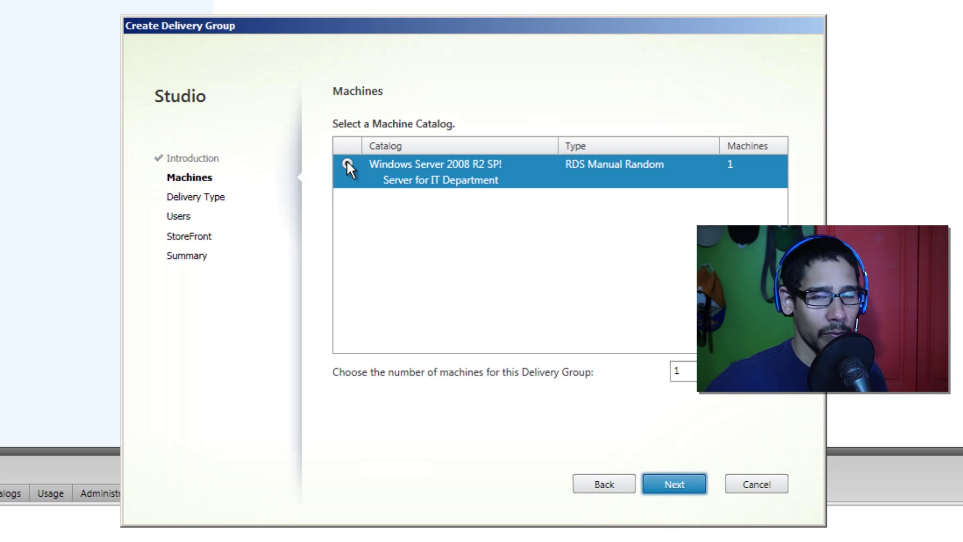
click(670, 483)
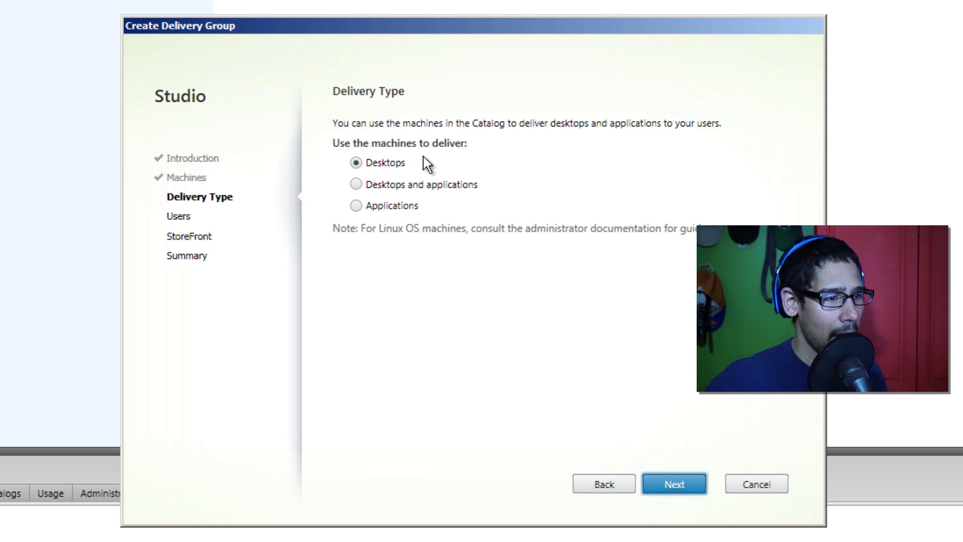
Set the delivery type to Desktops, assign the "domain users" group, and proceed to the StoreFront settings
click(393, 169)
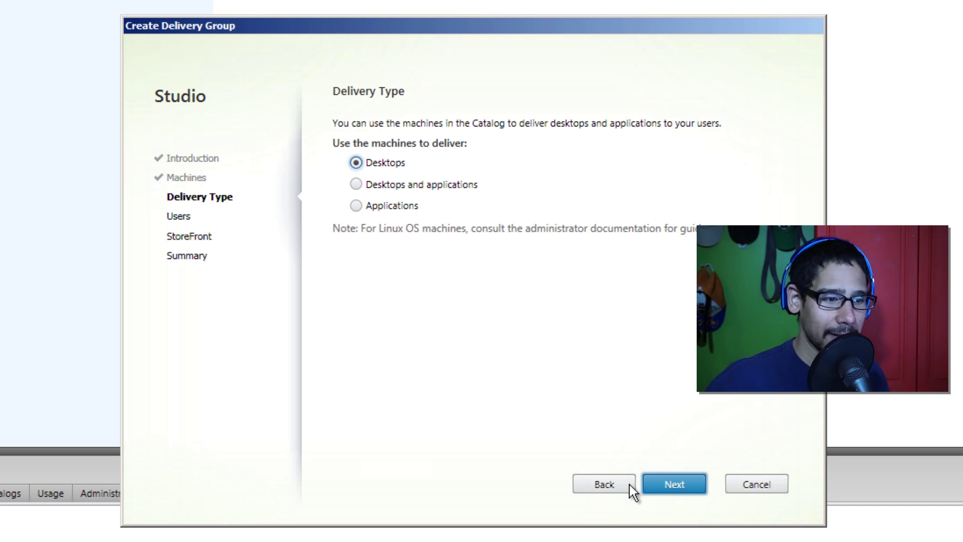
click(670, 488)
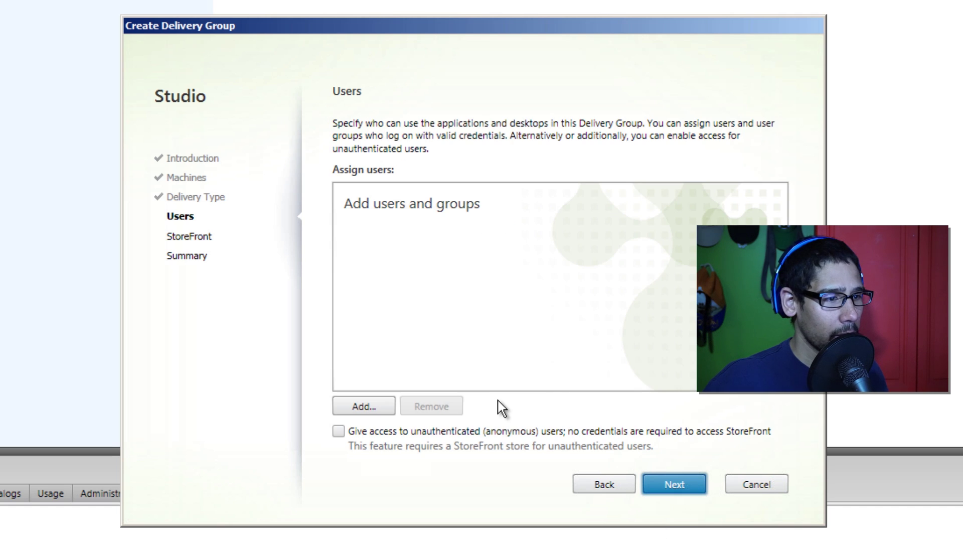
click(368, 406)
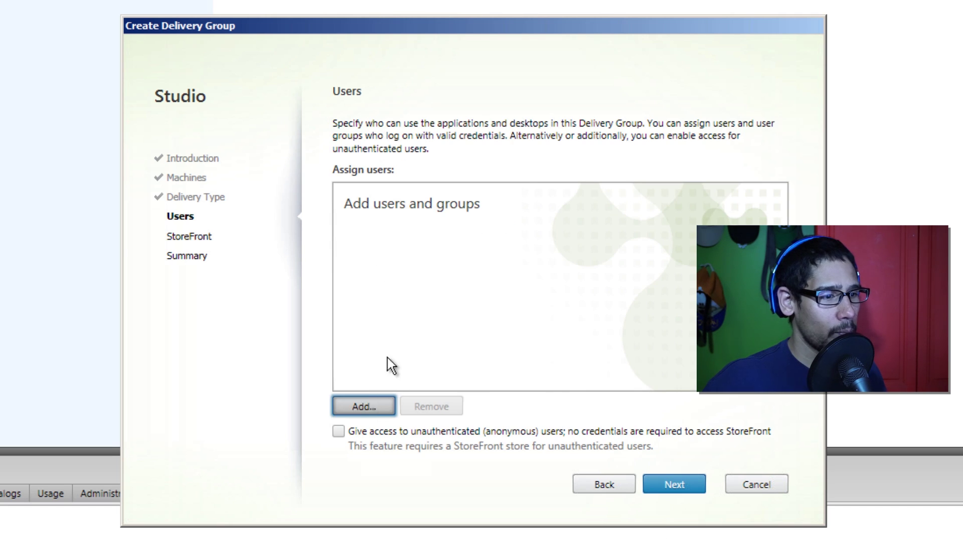
text(domain users)
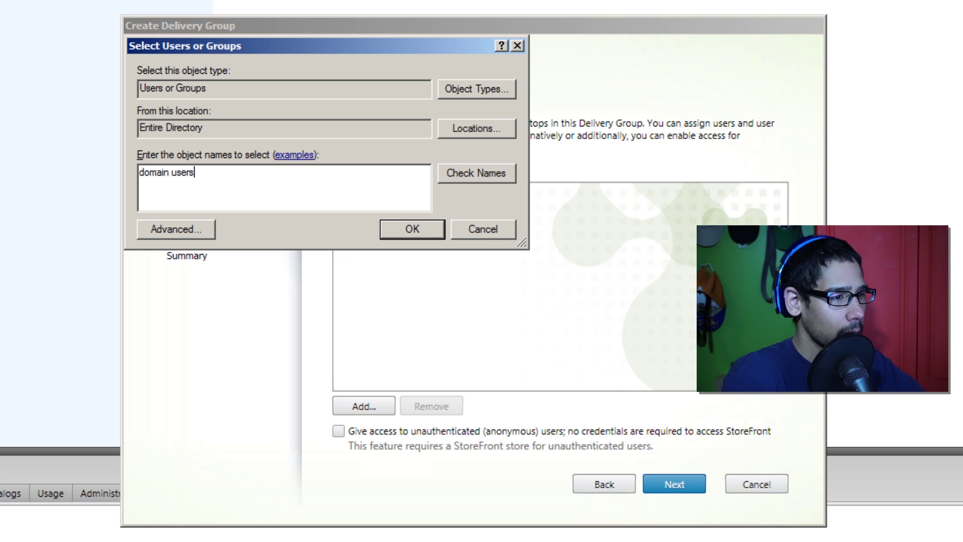
key(Return)
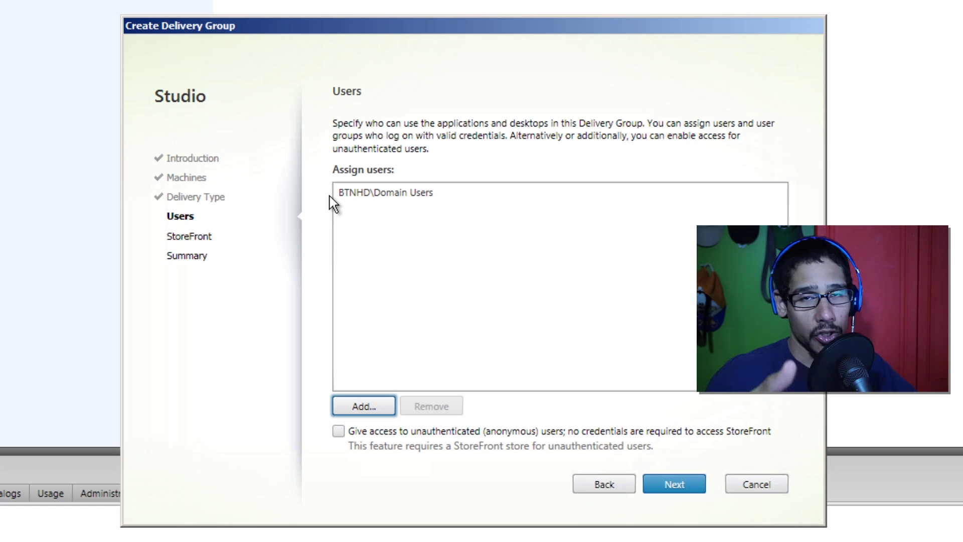
click(670, 489)
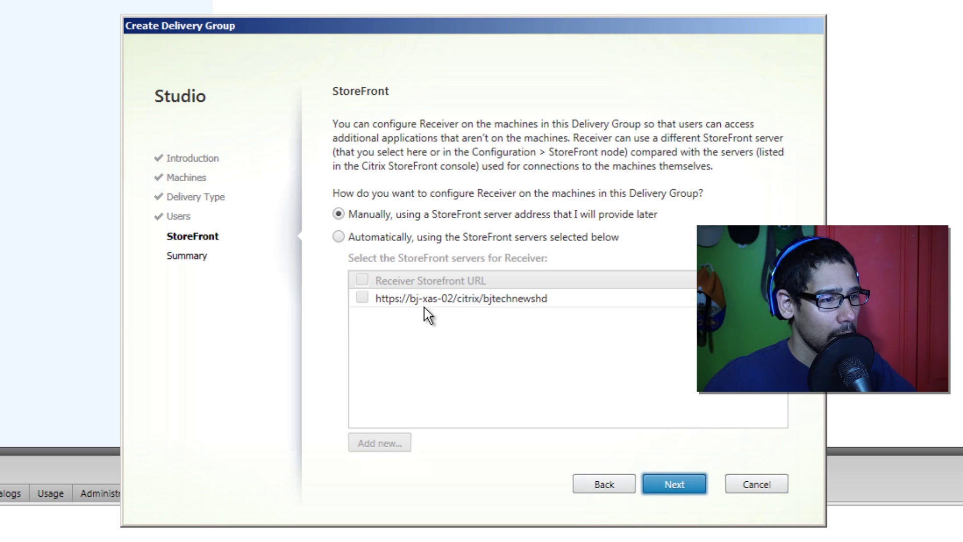
click(339, 237)
click(362, 280)
click(674, 484)
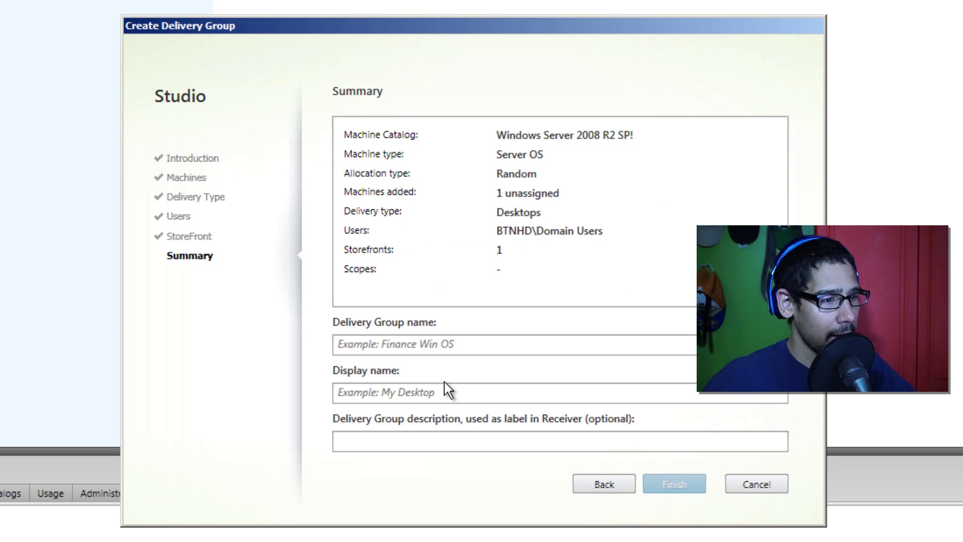
Name the delivery group "YouTube Group" with the display name "YouTube Desktop" and finish creating it
click(414, 346)
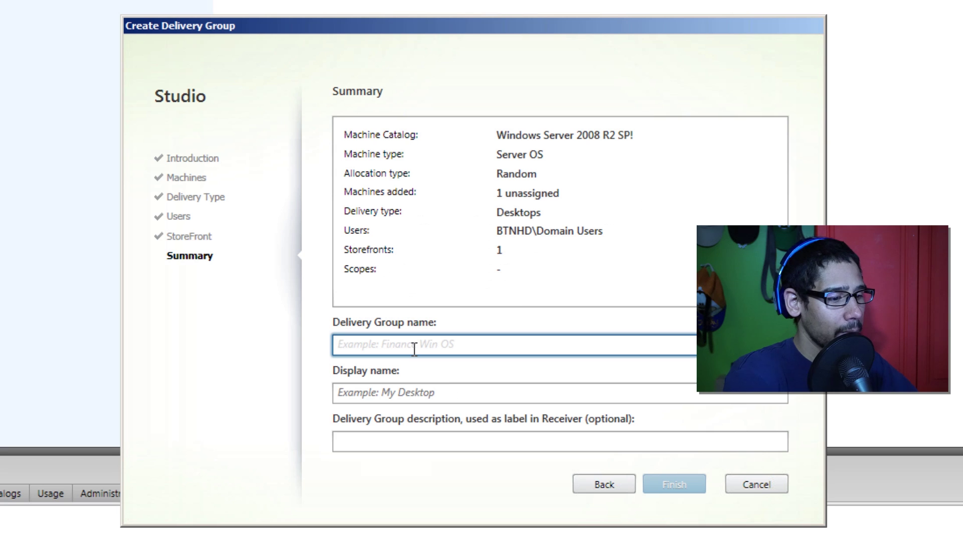
text(YouTube Desktop)
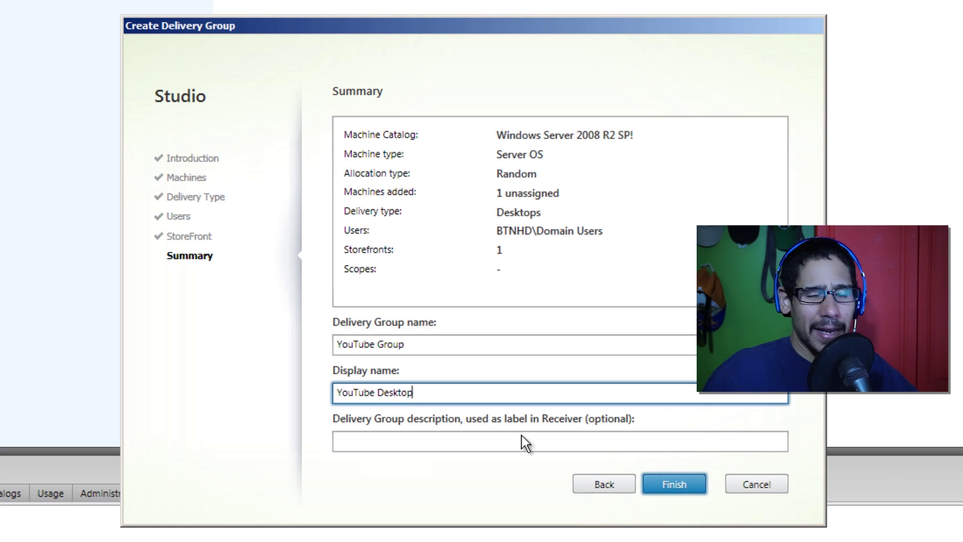
click(664, 483)
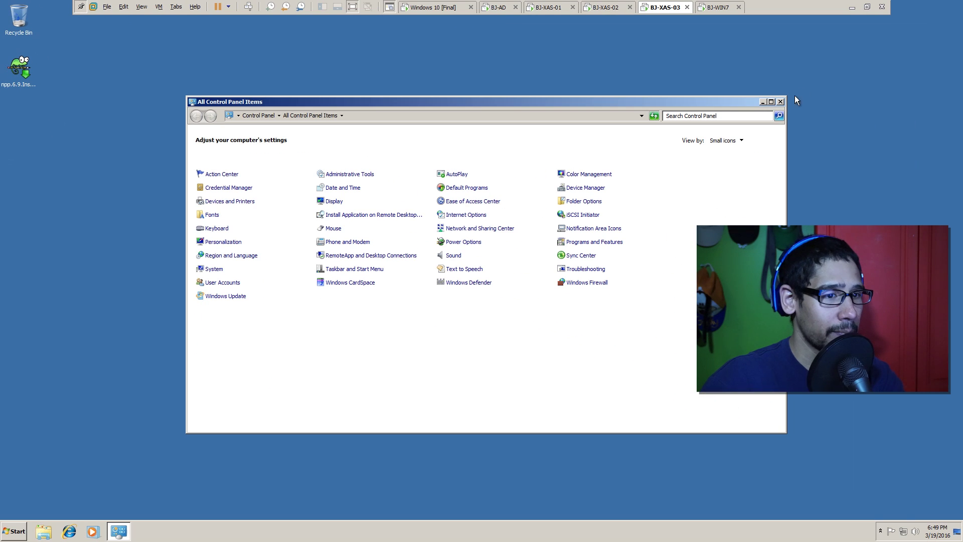
Close the Control Panel window on BJ-XAS-03 and open Server Manager
drag(777, 104, 778, 104)
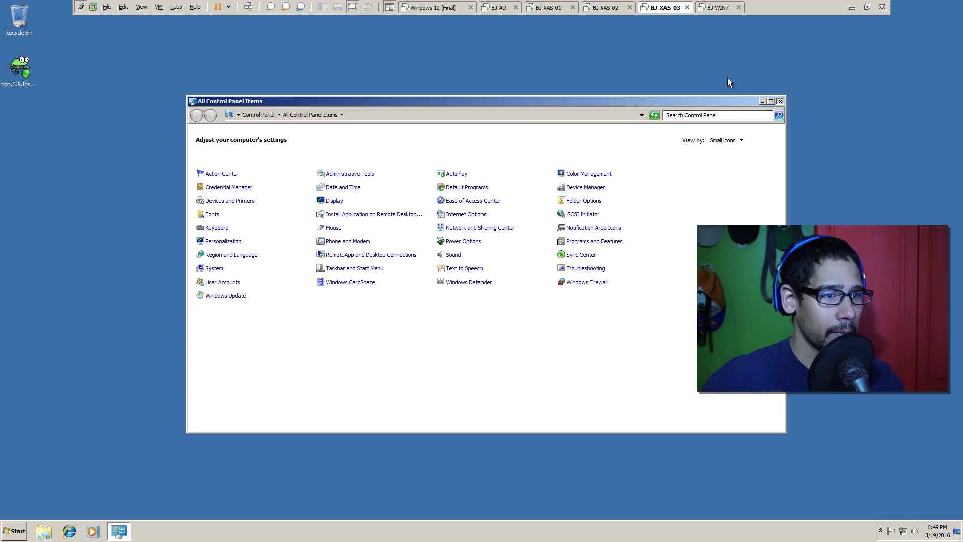
key(alt+F4)
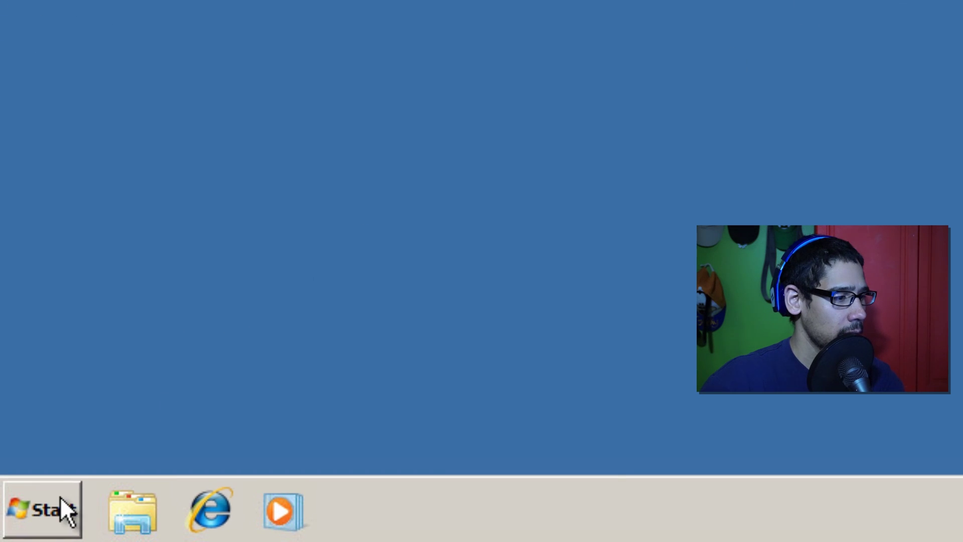
click(61, 499)
click(271, 7)
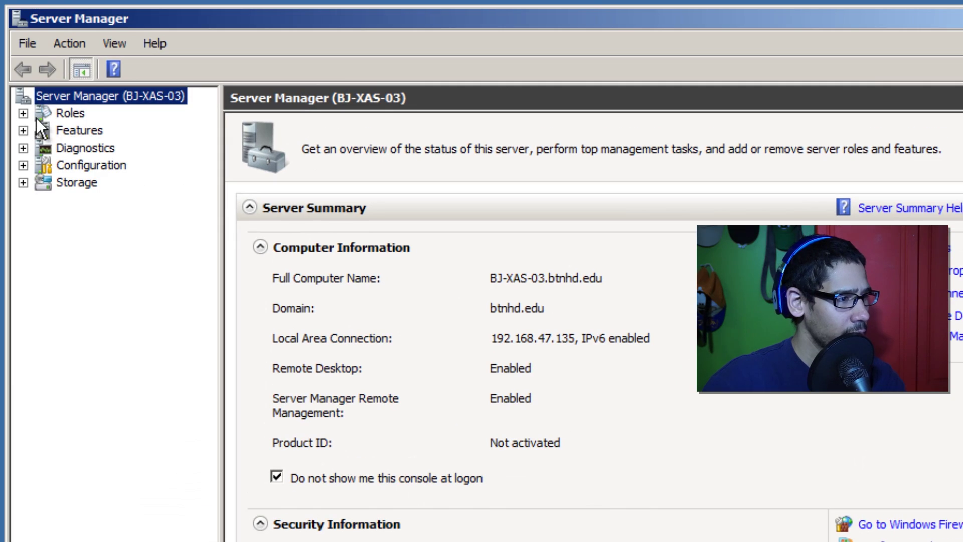
Examine the Remote Desktop Services role on BJ-XAS-03 and the installation status of its role services, including Remote Desktop Session Host
click(24, 114)
click(128, 131)
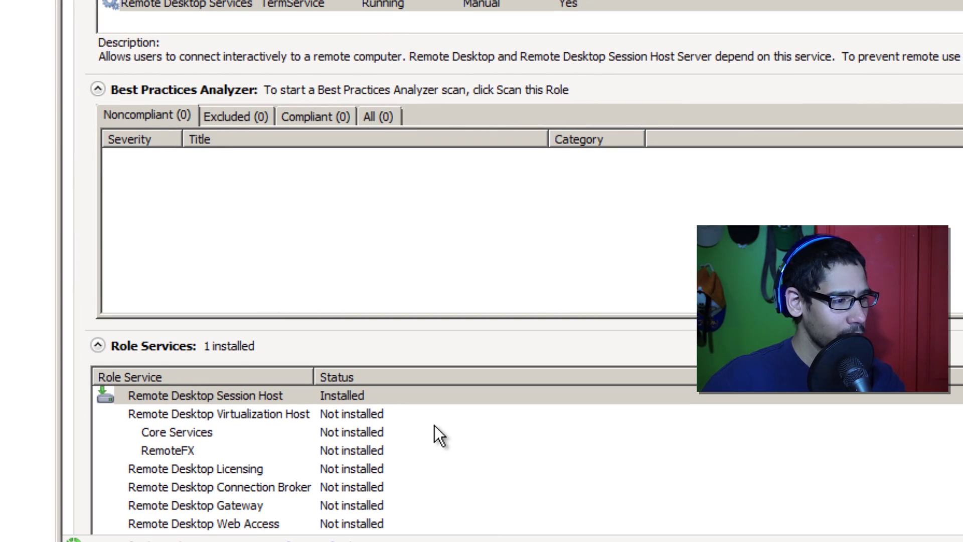
click(201, 395)
scroll(202, 396, down, 5)
click(357, 208)
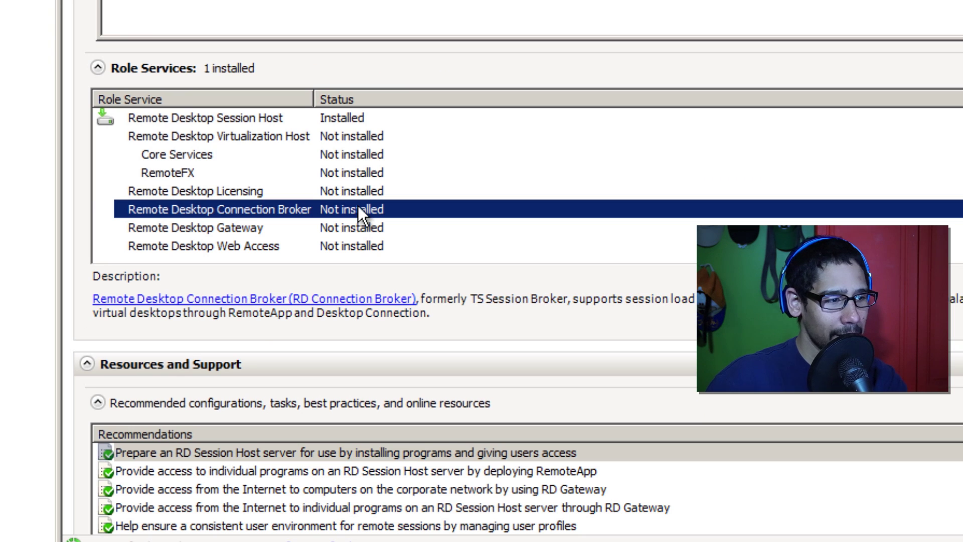
click(354, 126)
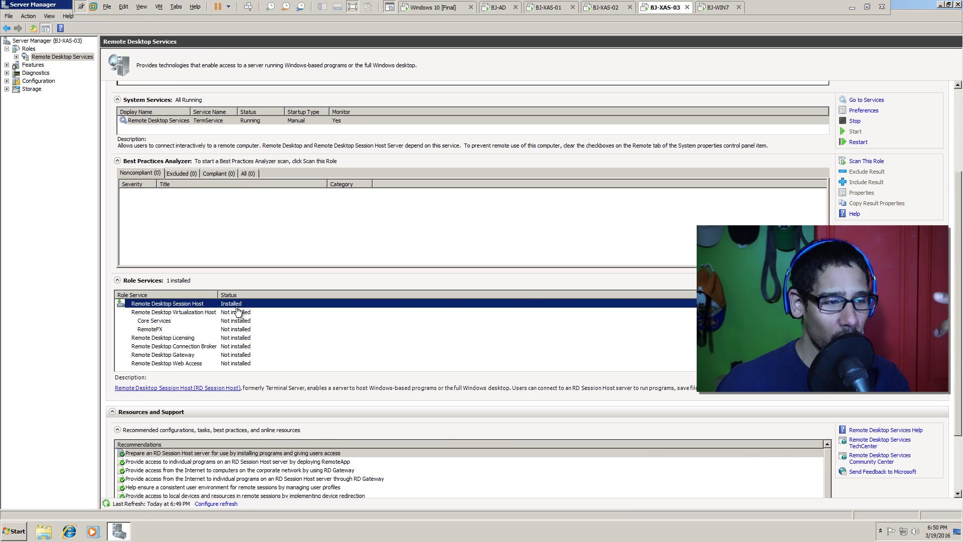